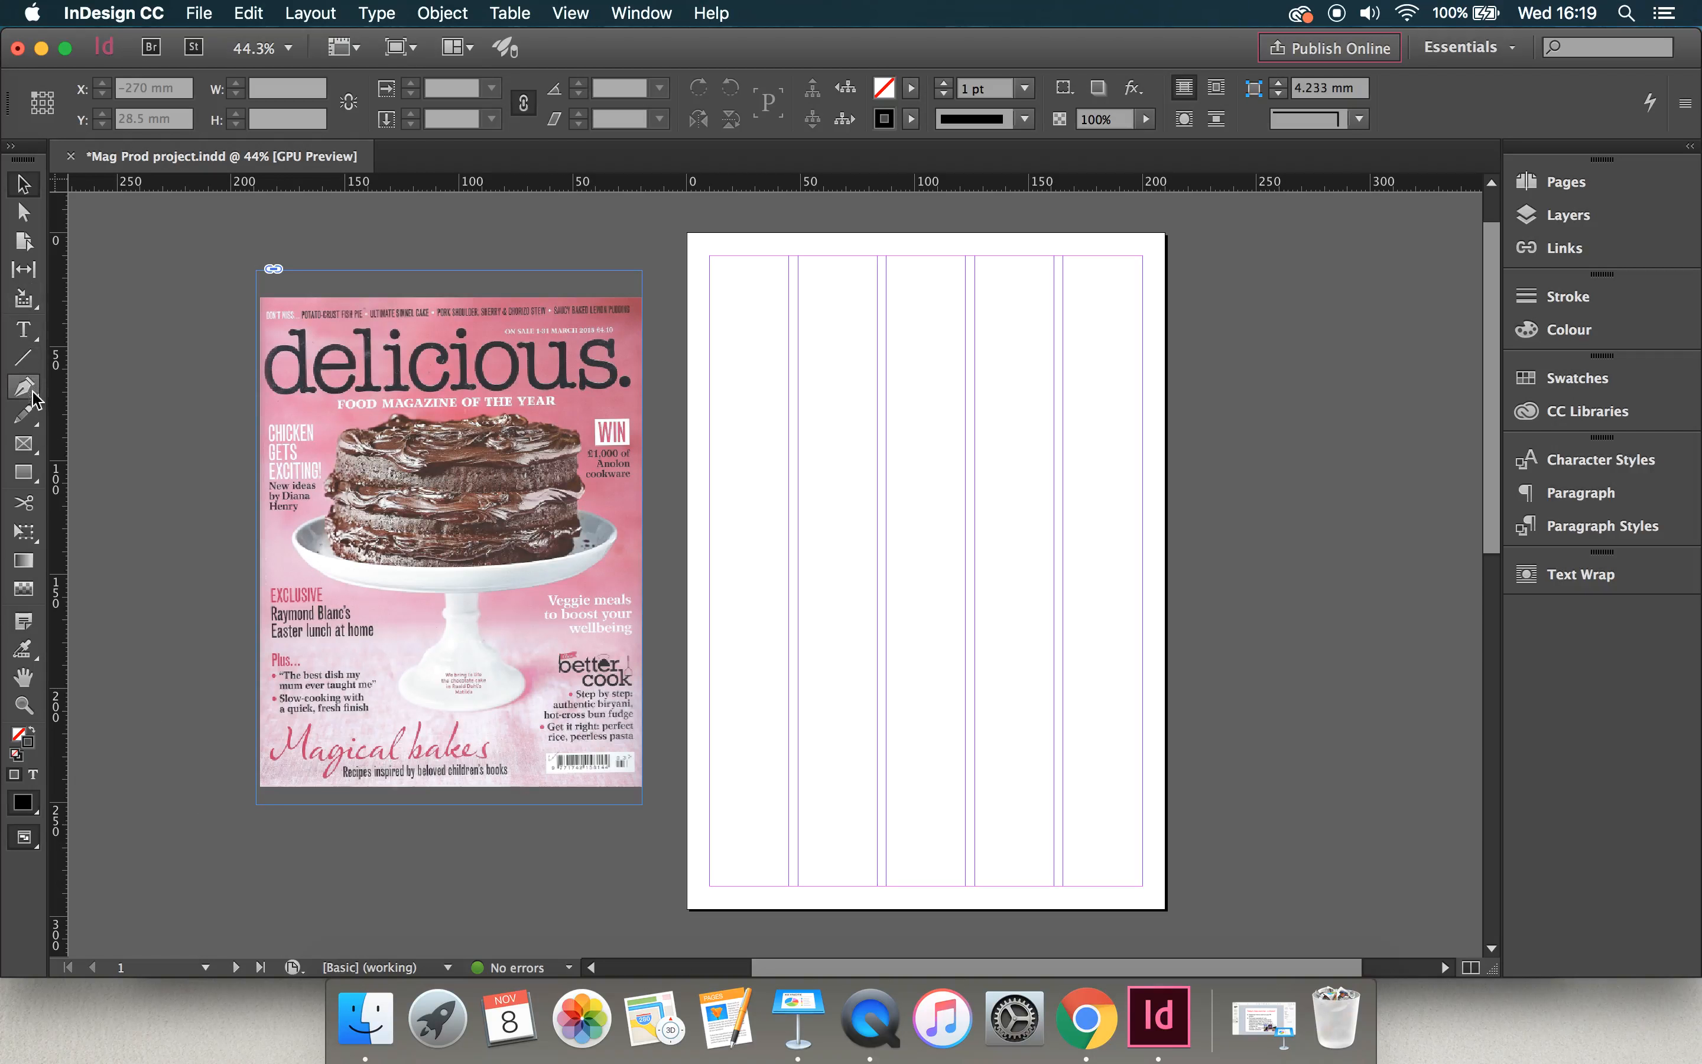
- Draw a rectangular picture frame covering the whole cover page, 210 mm wide and 297 mm high
{"action": "left_click", "coordinate": [25, 443]}
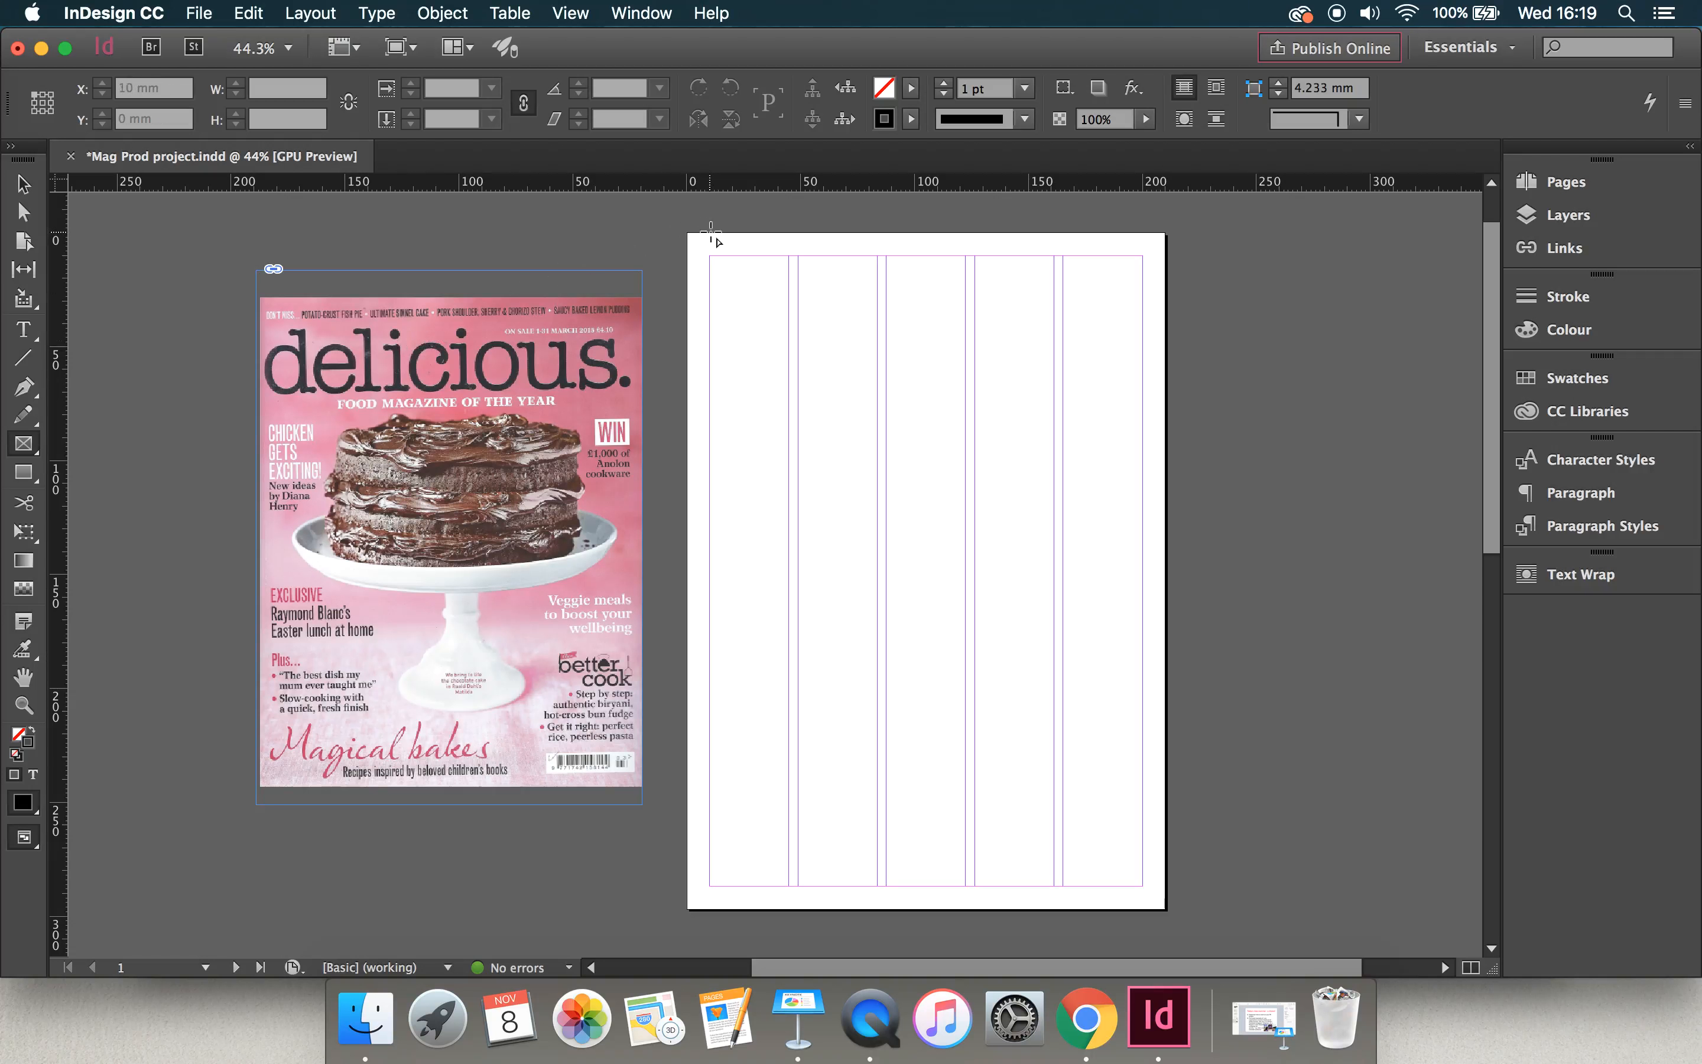
{"action": "mouse_move", "coordinate": [691, 237]}
{"action": "left_mouse_down"}
{"action": "mouse_move", "coordinate": [851, 528]}
{"action": "mouse_move", "coordinate": [1095, 718]}
{"action": "mouse_move", "coordinate": [1122, 772]}
{"action": "mouse_move", "coordinate": [1133, 874]}
{"action": "mouse_move", "coordinate": [1114, 885]}
{"action": "mouse_move", "coordinate": [1166, 909]}
{"action": "left_mouse_up"}
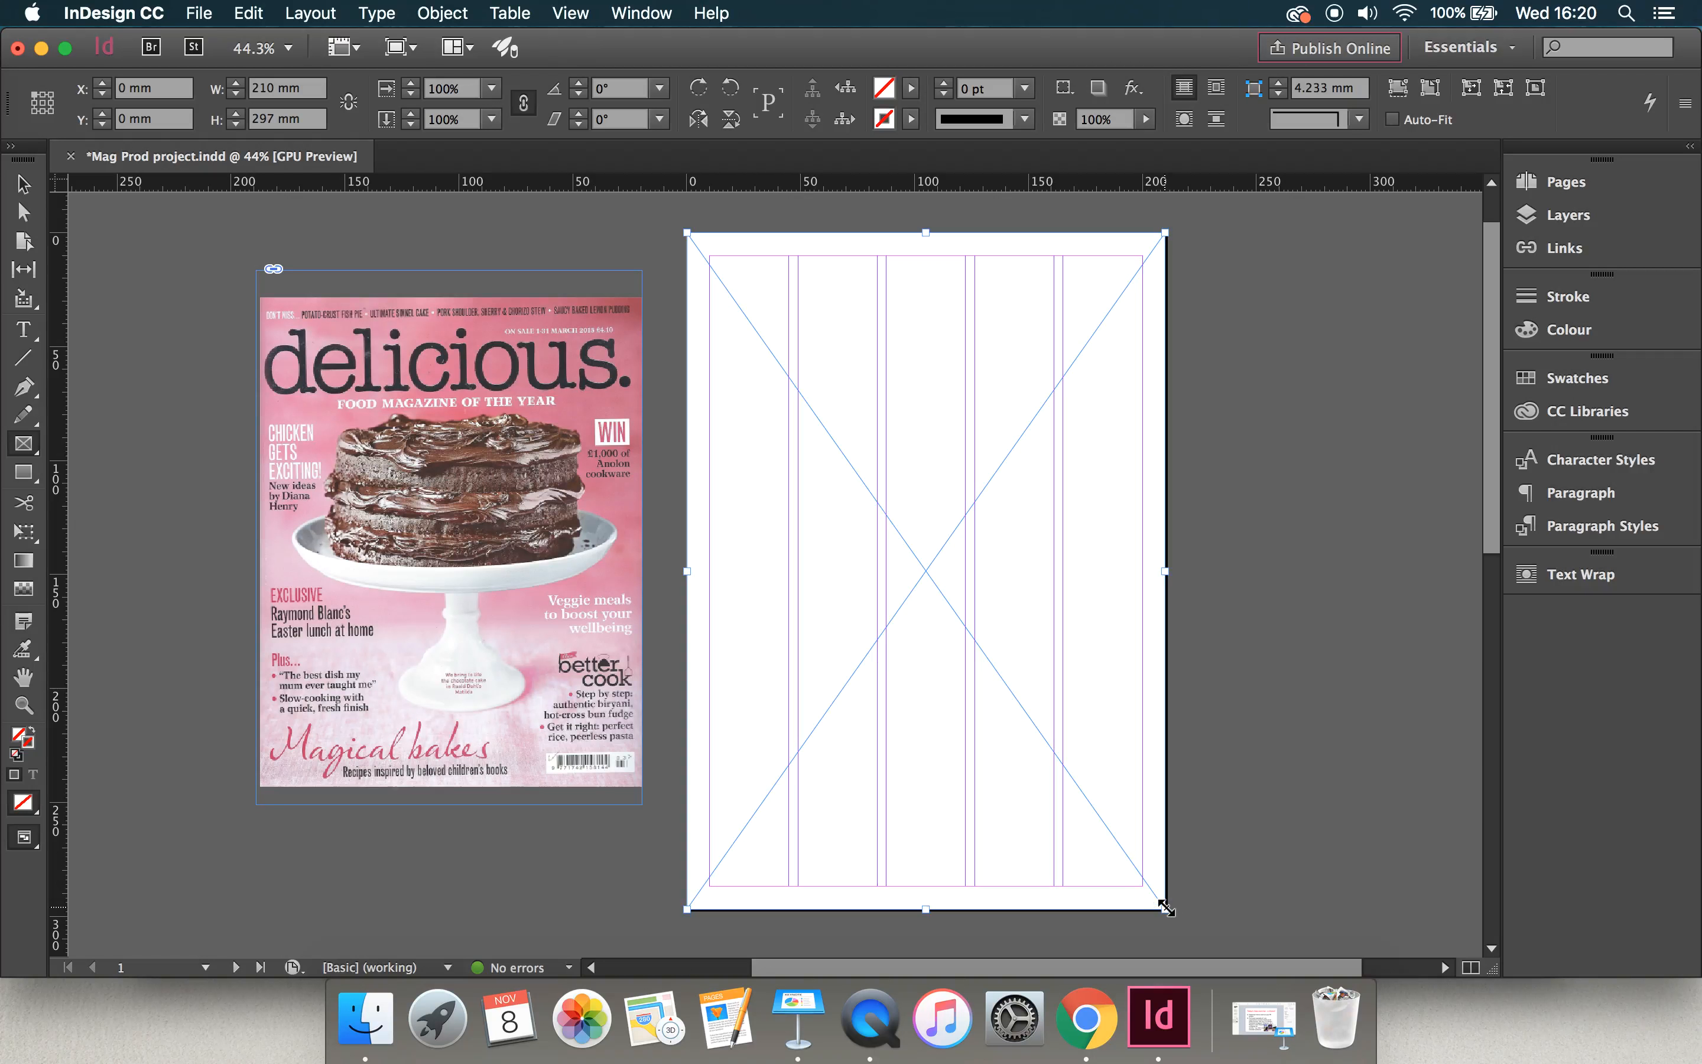
- Place "gin and tonic cheesecake.jpg" in the full-page frame and fill the frame proportionally
{"action": "key", "text": "super+d"}
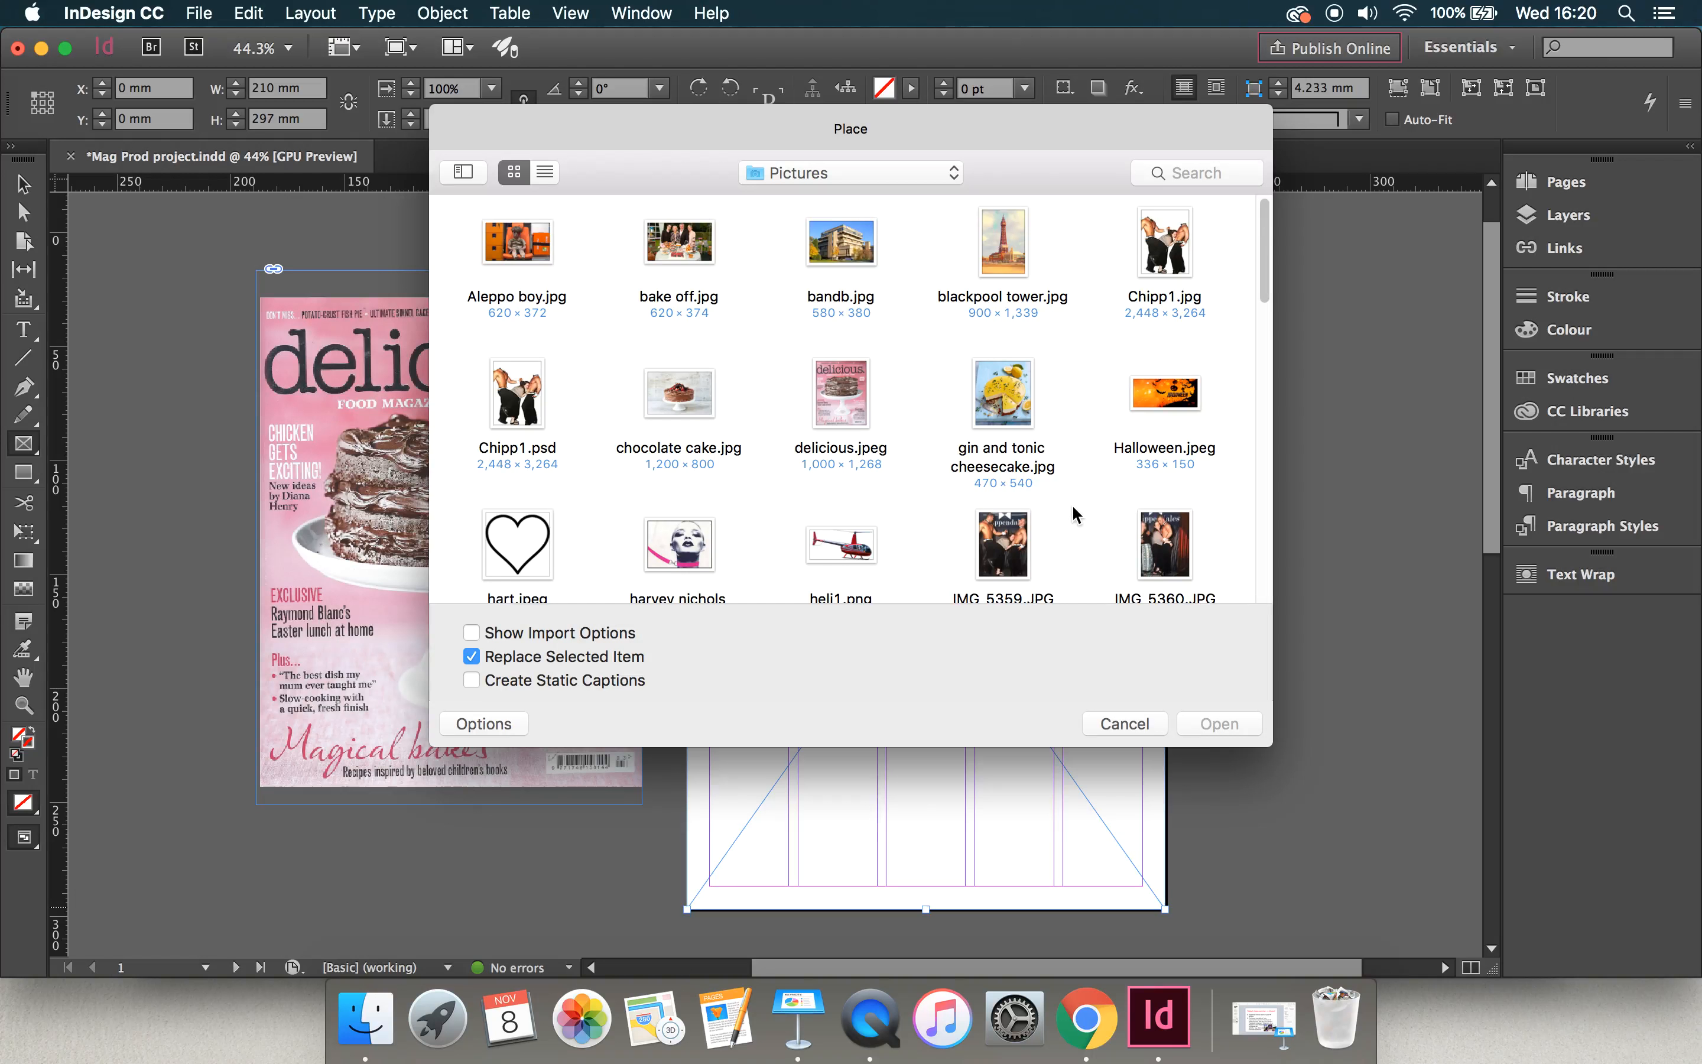
{"action": "double_click", "coordinate": [1009, 389]}
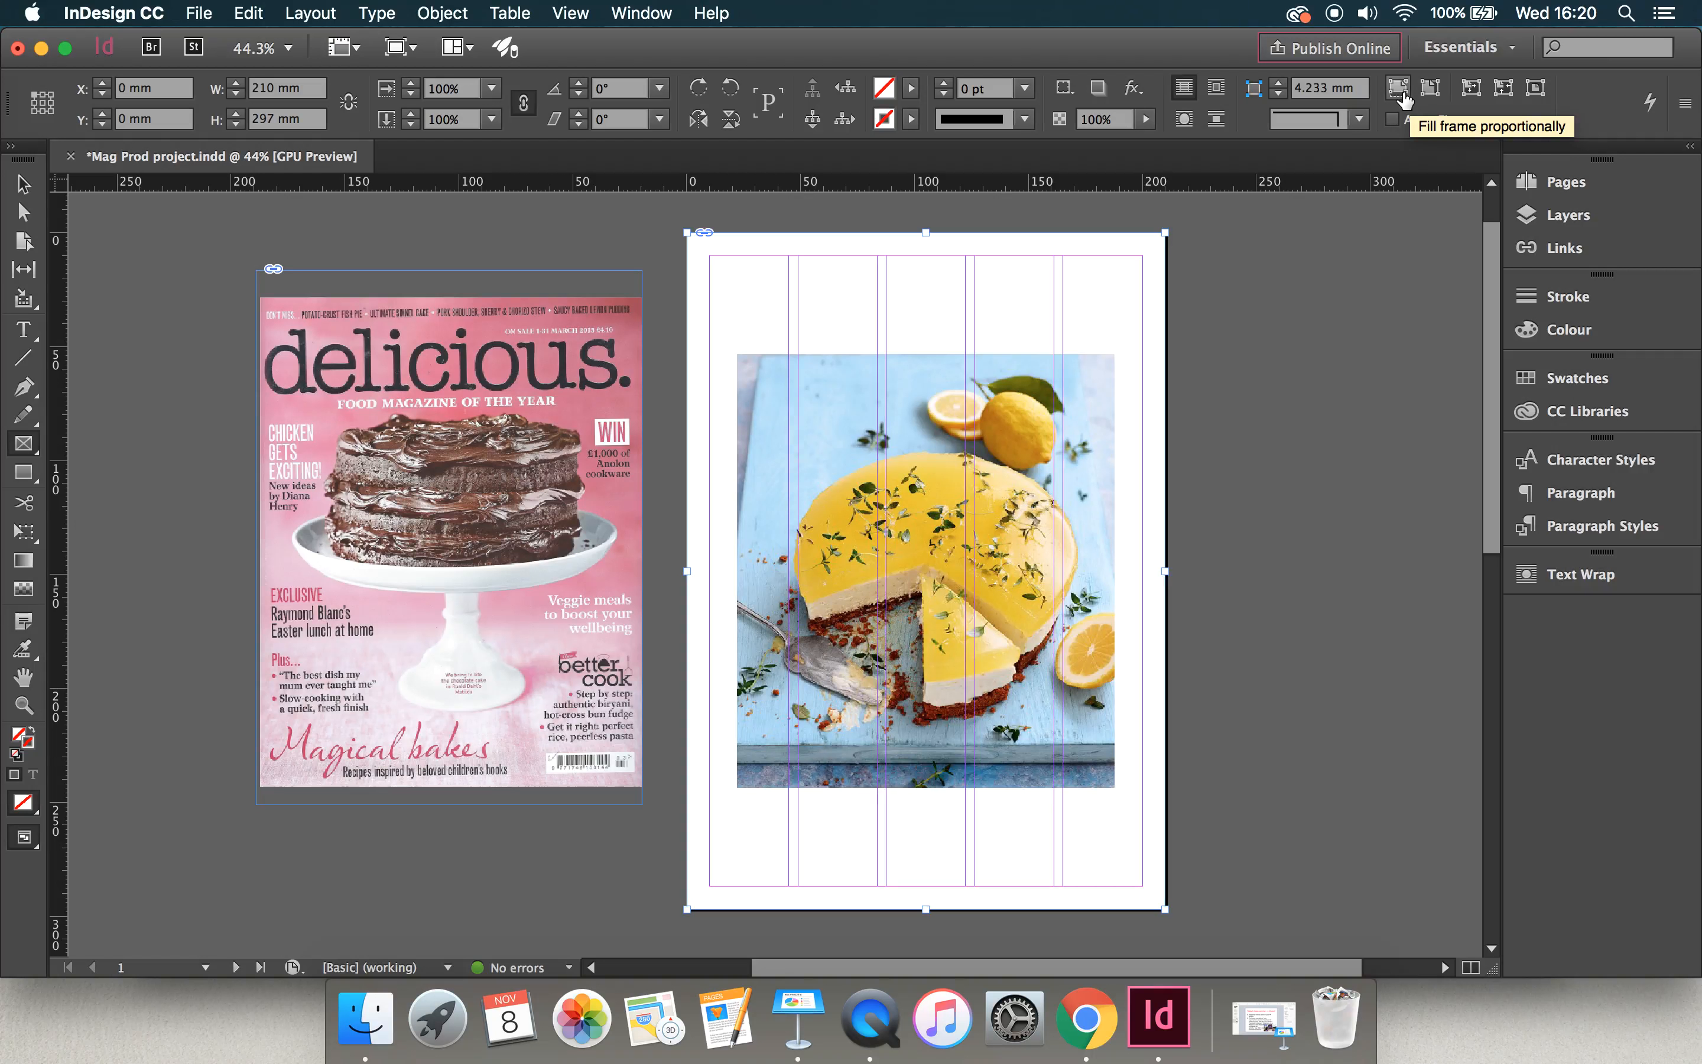
{"action": "left_click", "coordinate": [1399, 88]}
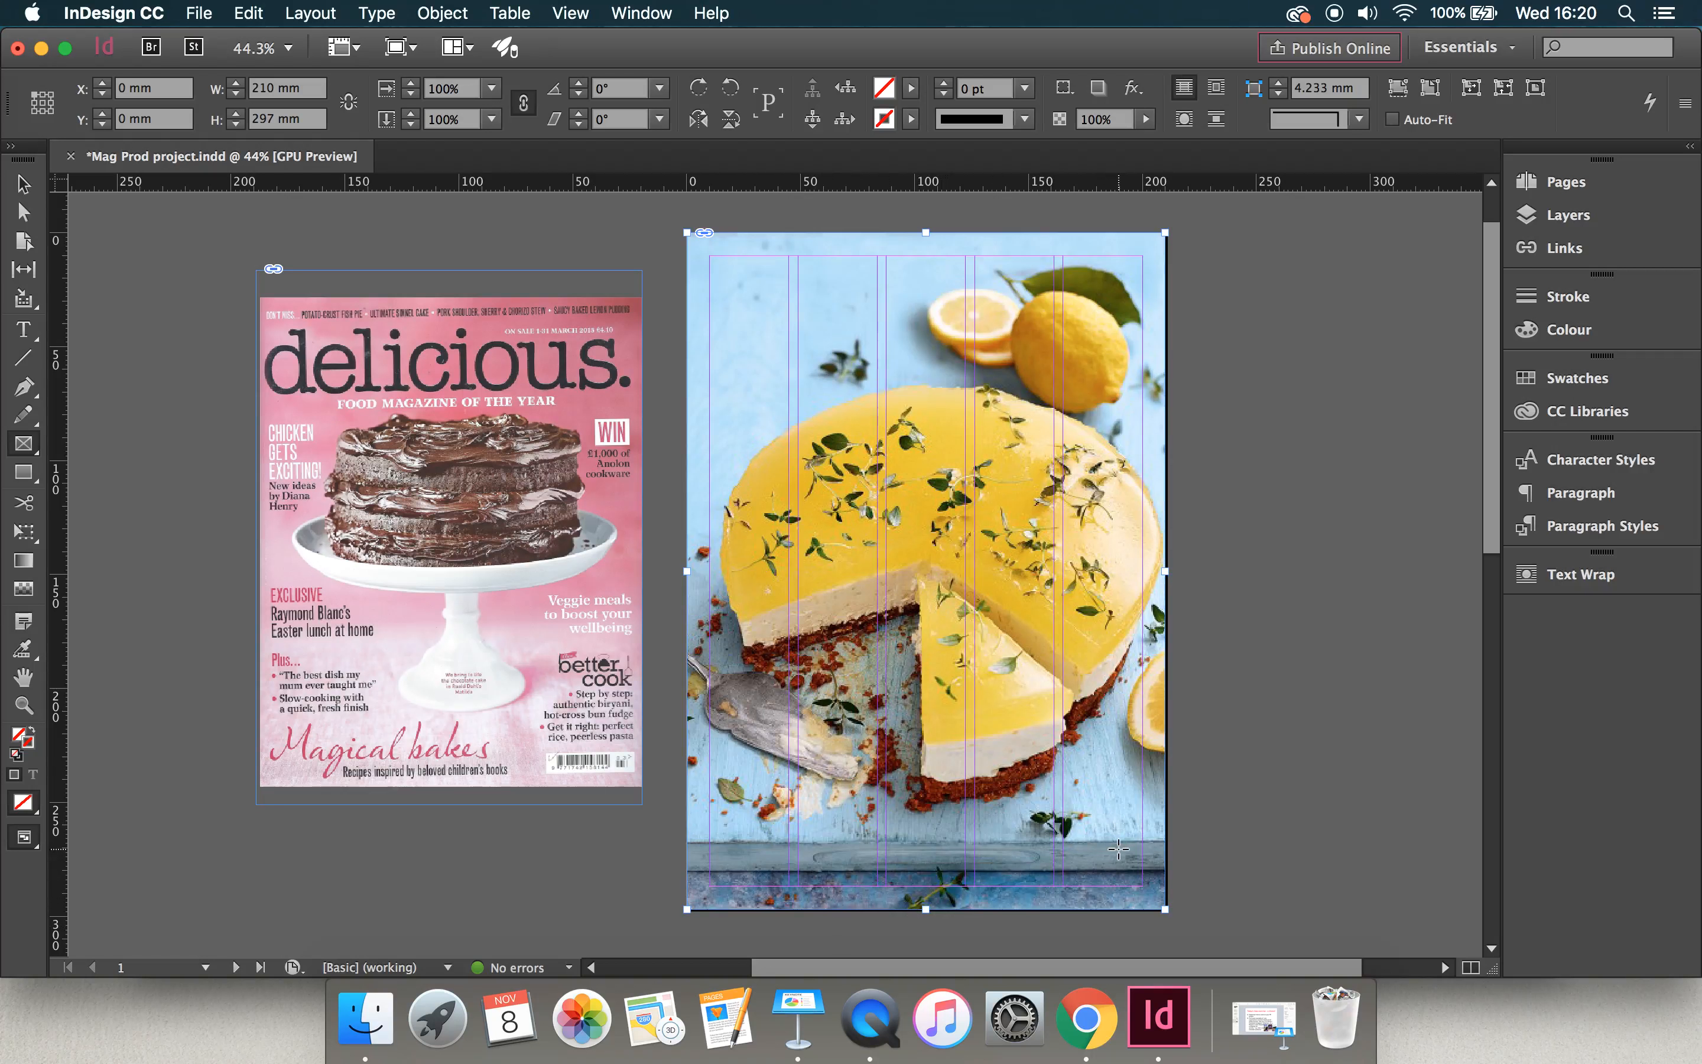
- Select the cheesecake image inside its frame and nudge it horizontally to the right until its X offset is -1.25 mm
{"action": "left_click", "coordinate": [23, 187]}
{"action": "mouse_move", "coordinate": [713, 357]}
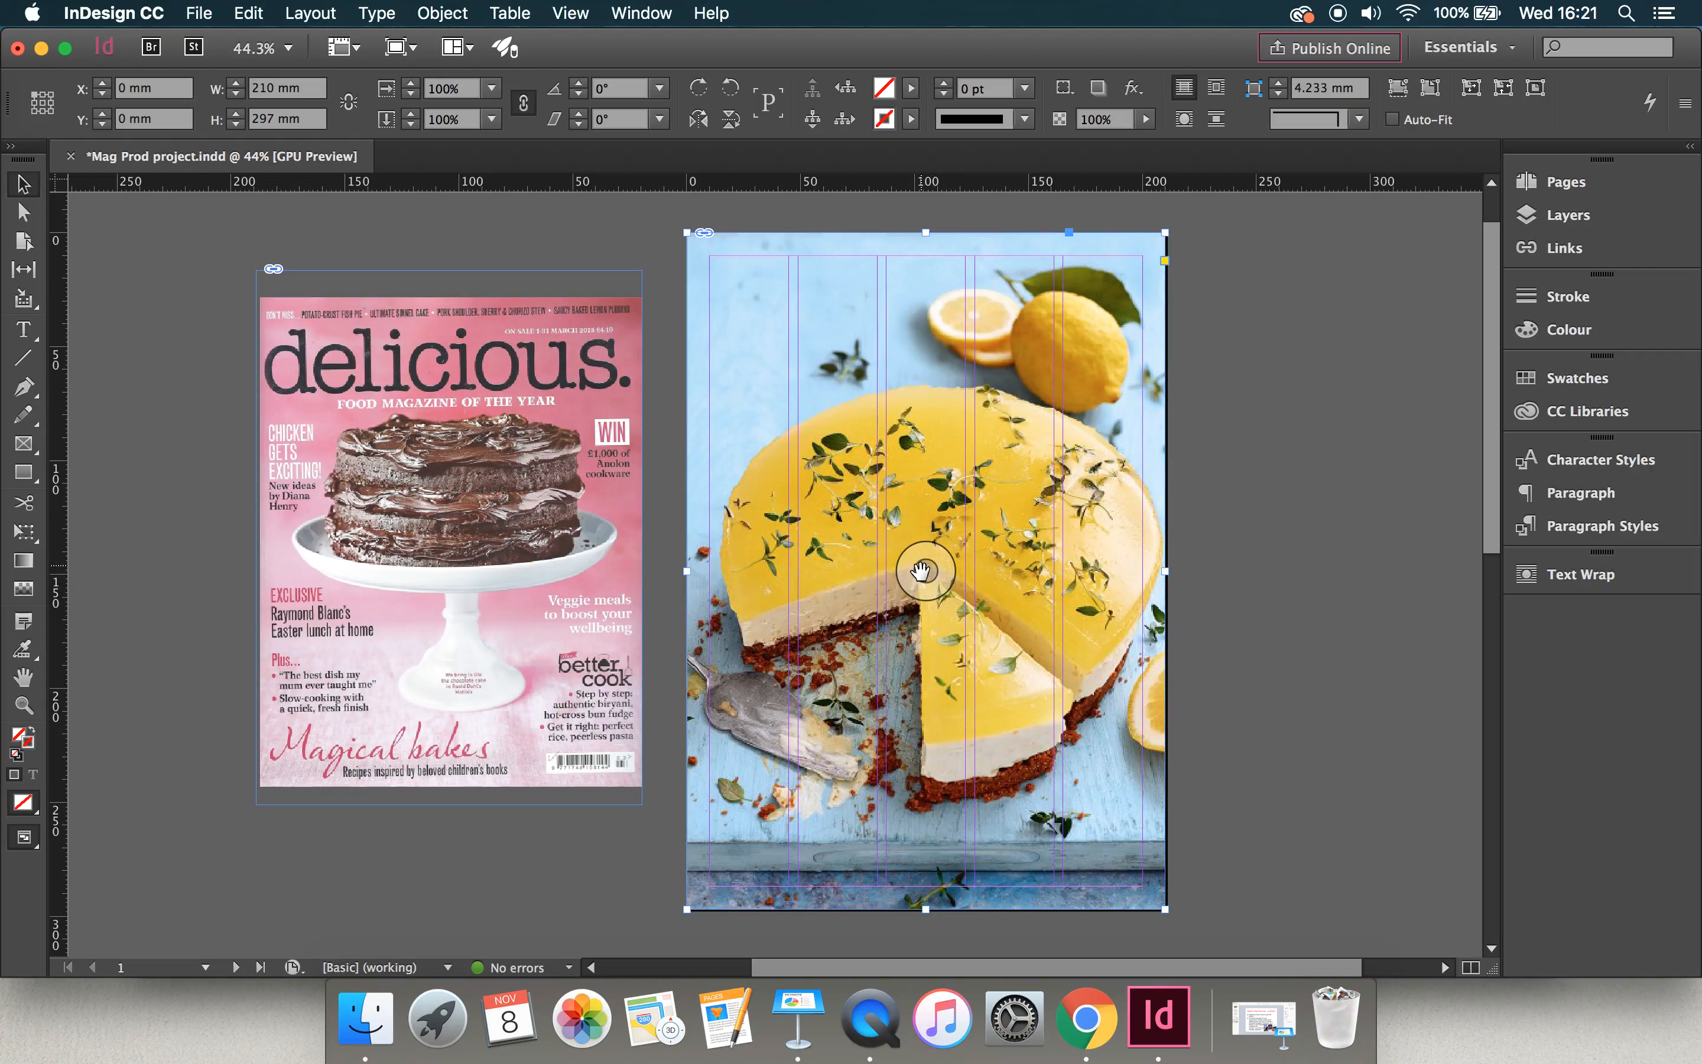
{"action": "left_click", "coordinate": [924, 571]}
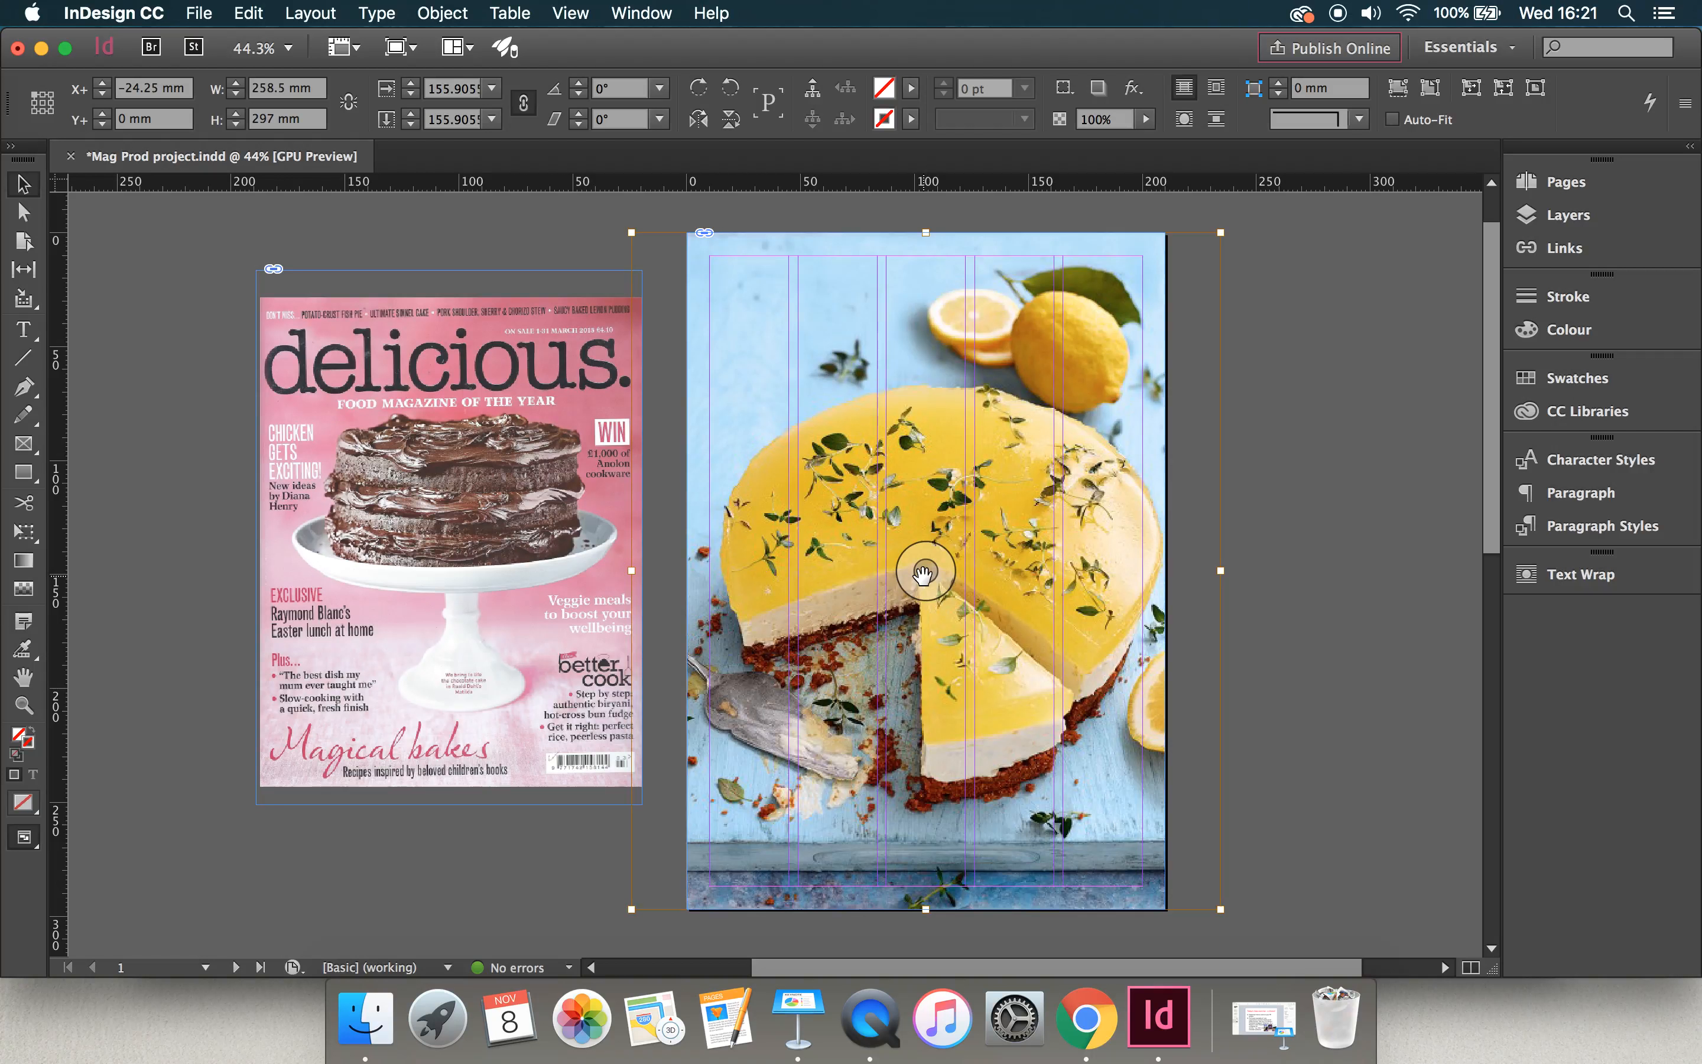
{"action": "key", "text": "Right"}
{"action": "key", "text": "Right"}
{"action": "key", "text": "Right"}
{"action": "key", "text": "Right"}
{"action": "key", "text": "Right"}
{"action": "key", "text": "Right"}
{"action": "key", "text": "Right"}
{"action": "key", "text": "Right"}
{"action": "key", "text": "Right"}
{"action": "key", "text": "Right"}
{"action": "key", "text": "Right"}
{"action": "key", "text": "Right"}
{"action": "key", "text": "Right"}
{"action": "key", "text": "Right"}
{"action": "key", "text": "Right"}
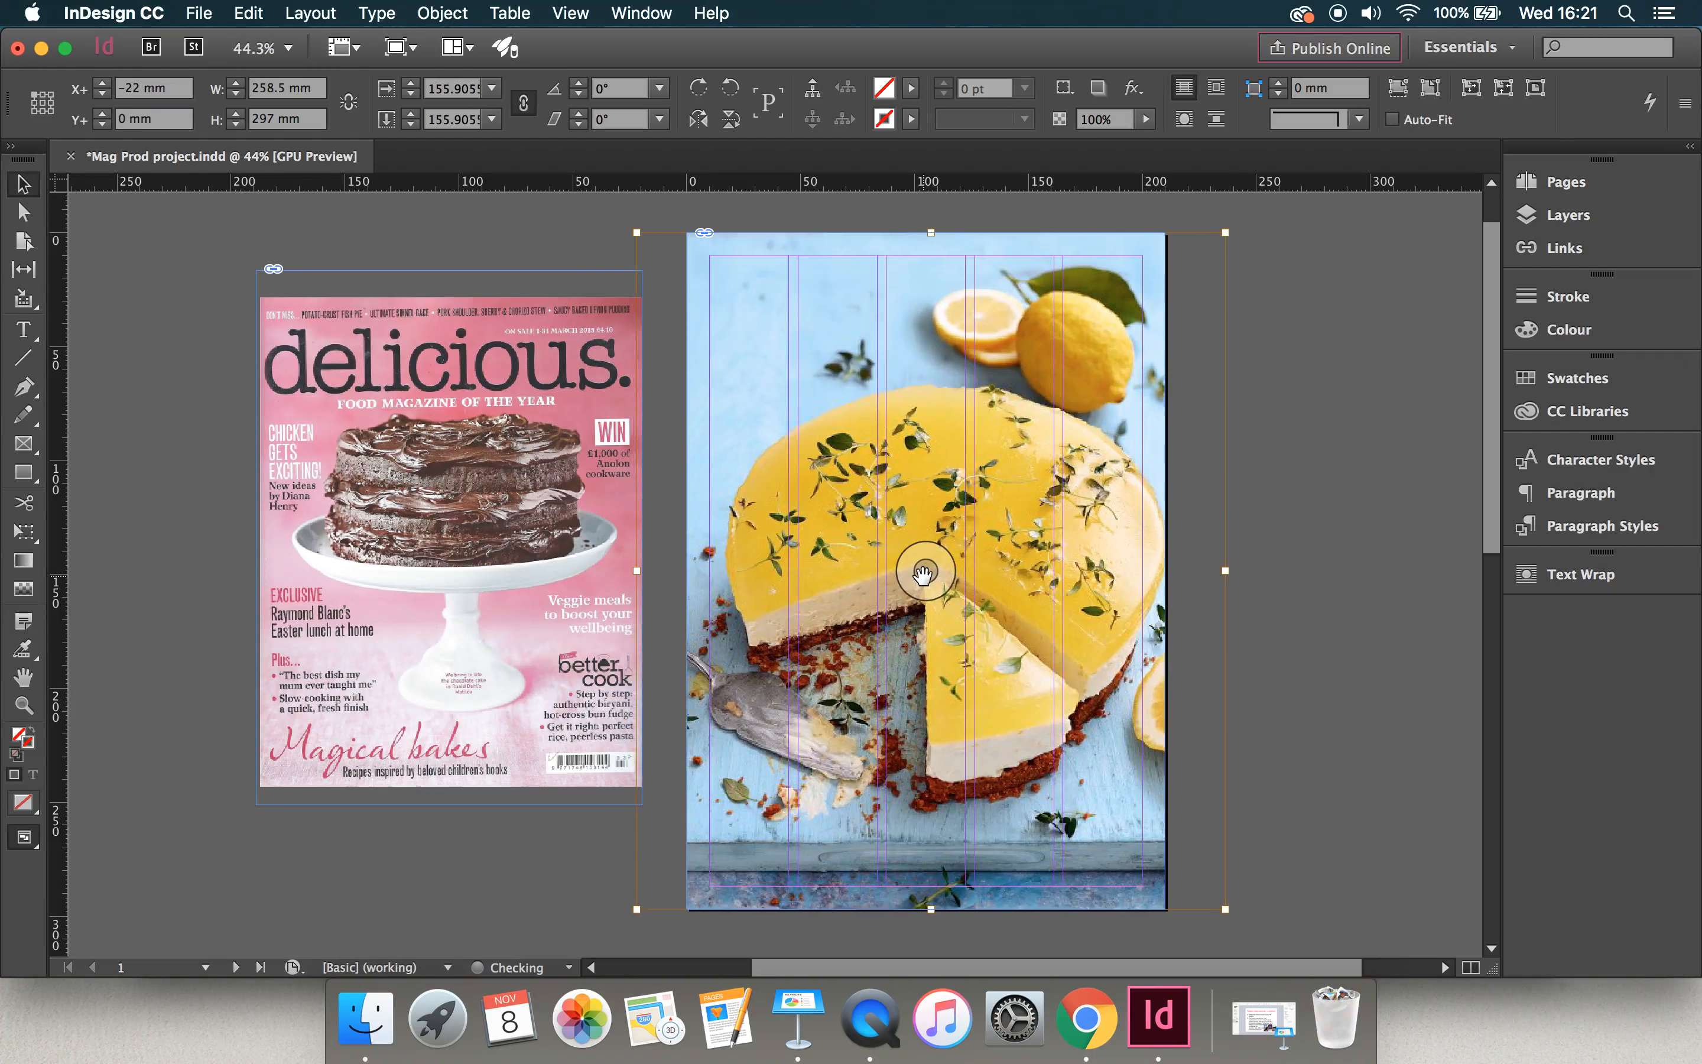
{"action": "key", "text": "Right"}
{"action": "key", "text": "Right"}
{"action": "key", "text": "Right"}
{"action": "key", "text": "Right"}
{"action": "key", "text": "Right"}
{"action": "key", "text": "Right"}
{"action": "key", "text": "Right"}
{"action": "key", "text": "Right"}
{"action": "key", "text": "Right"}
{"action": "key", "text": "Right"}
{"action": "key", "text": "Right"}
{"action": "key", "text": "Right"}
{"action": "key", "text": "Right"}
{"action": "key", "text": "Right"}
{"action": "key", "text": "Right"}
{"action": "key", "text": "Right"}
{"action": "key", "text": "Right"}
{"action": "key", "text": "Right"}
{"action": "key", "text": "Right"}
{"action": "key", "text": "Right"}
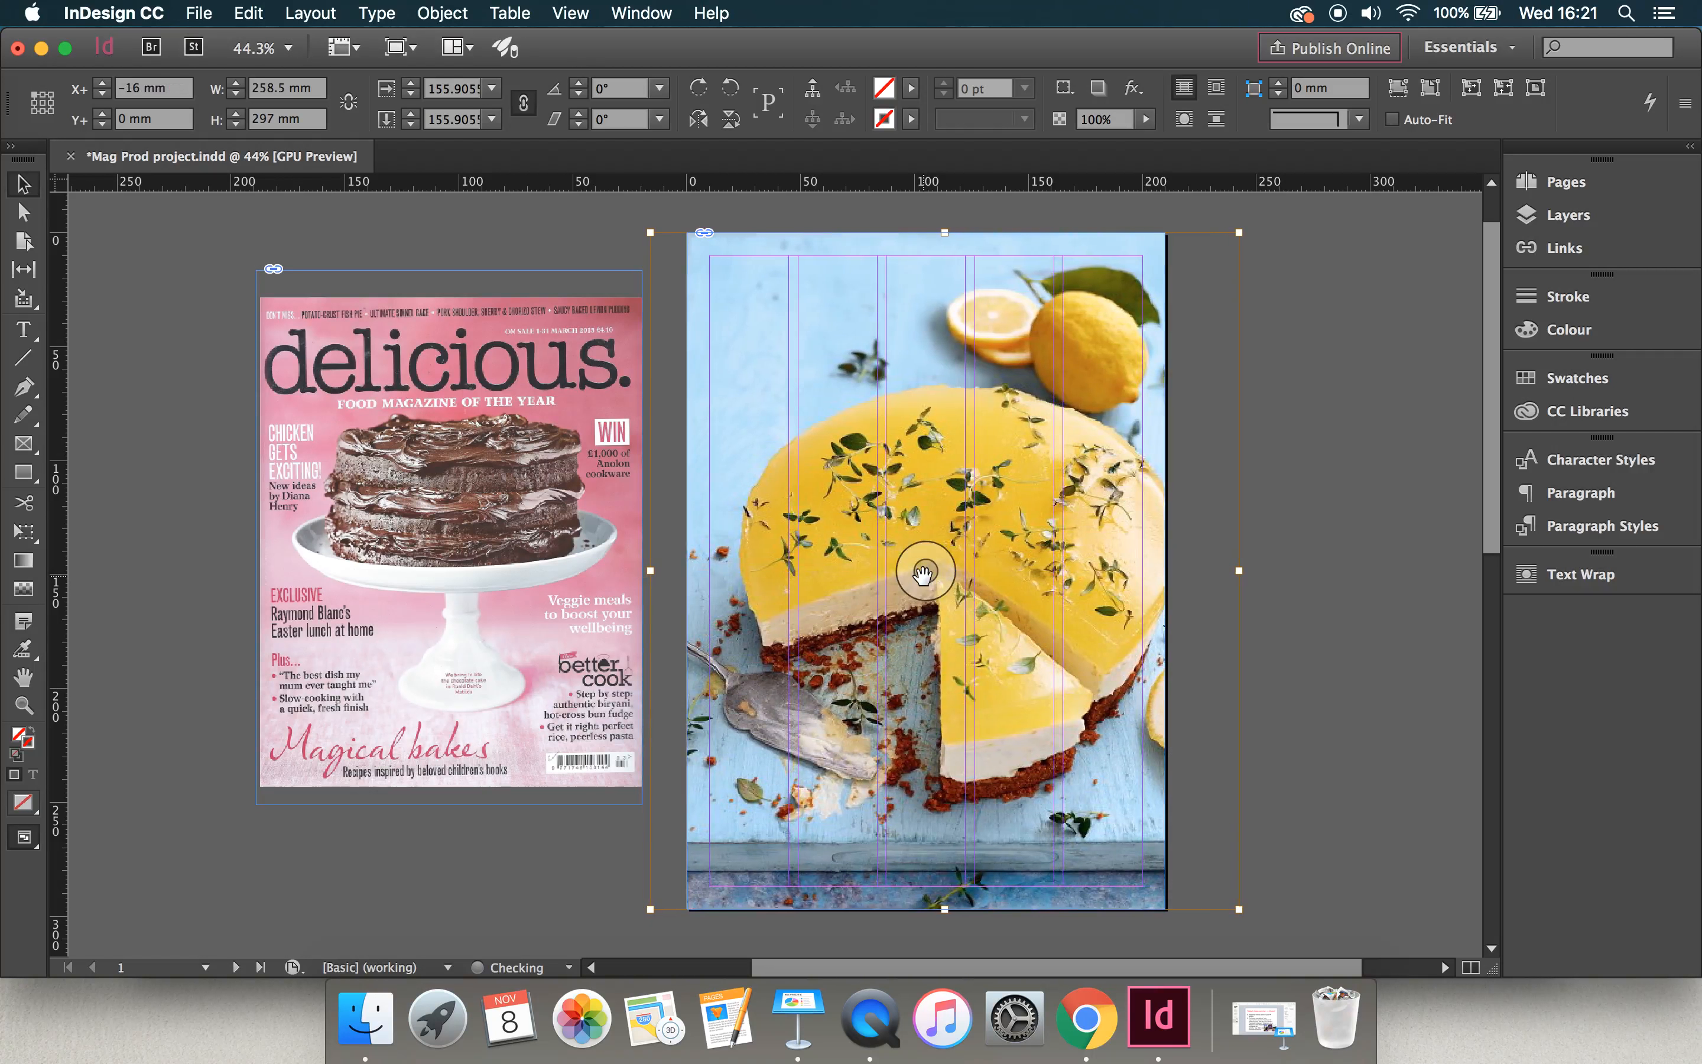
{"action": "key", "text": "Right"}
{"action": "key", "text": "Right"}
{"action": "key", "text": "Right"}
{"action": "key", "text": "Right"}
{"action": "key", "text": "Right"}
{"action": "key", "text": "Right"}
{"action": "key", "text": "Right"}
{"action": "key", "text": "Right"}
{"action": "key", "text": "Right"}
{"action": "key", "text": "Right"}
{"action": "key", "text": "Right"}
{"action": "key", "text": "Right"}
{"action": "key", "text": "Right"}
{"action": "key", "text": "Right"}
{"action": "key", "text": "Right"}
{"action": "key", "text": "Right"}
{"action": "key", "text": "Right"}
{"action": "key", "text": "Right"}
{"action": "key", "text": "Right"}
{"action": "key", "text": "Right"}
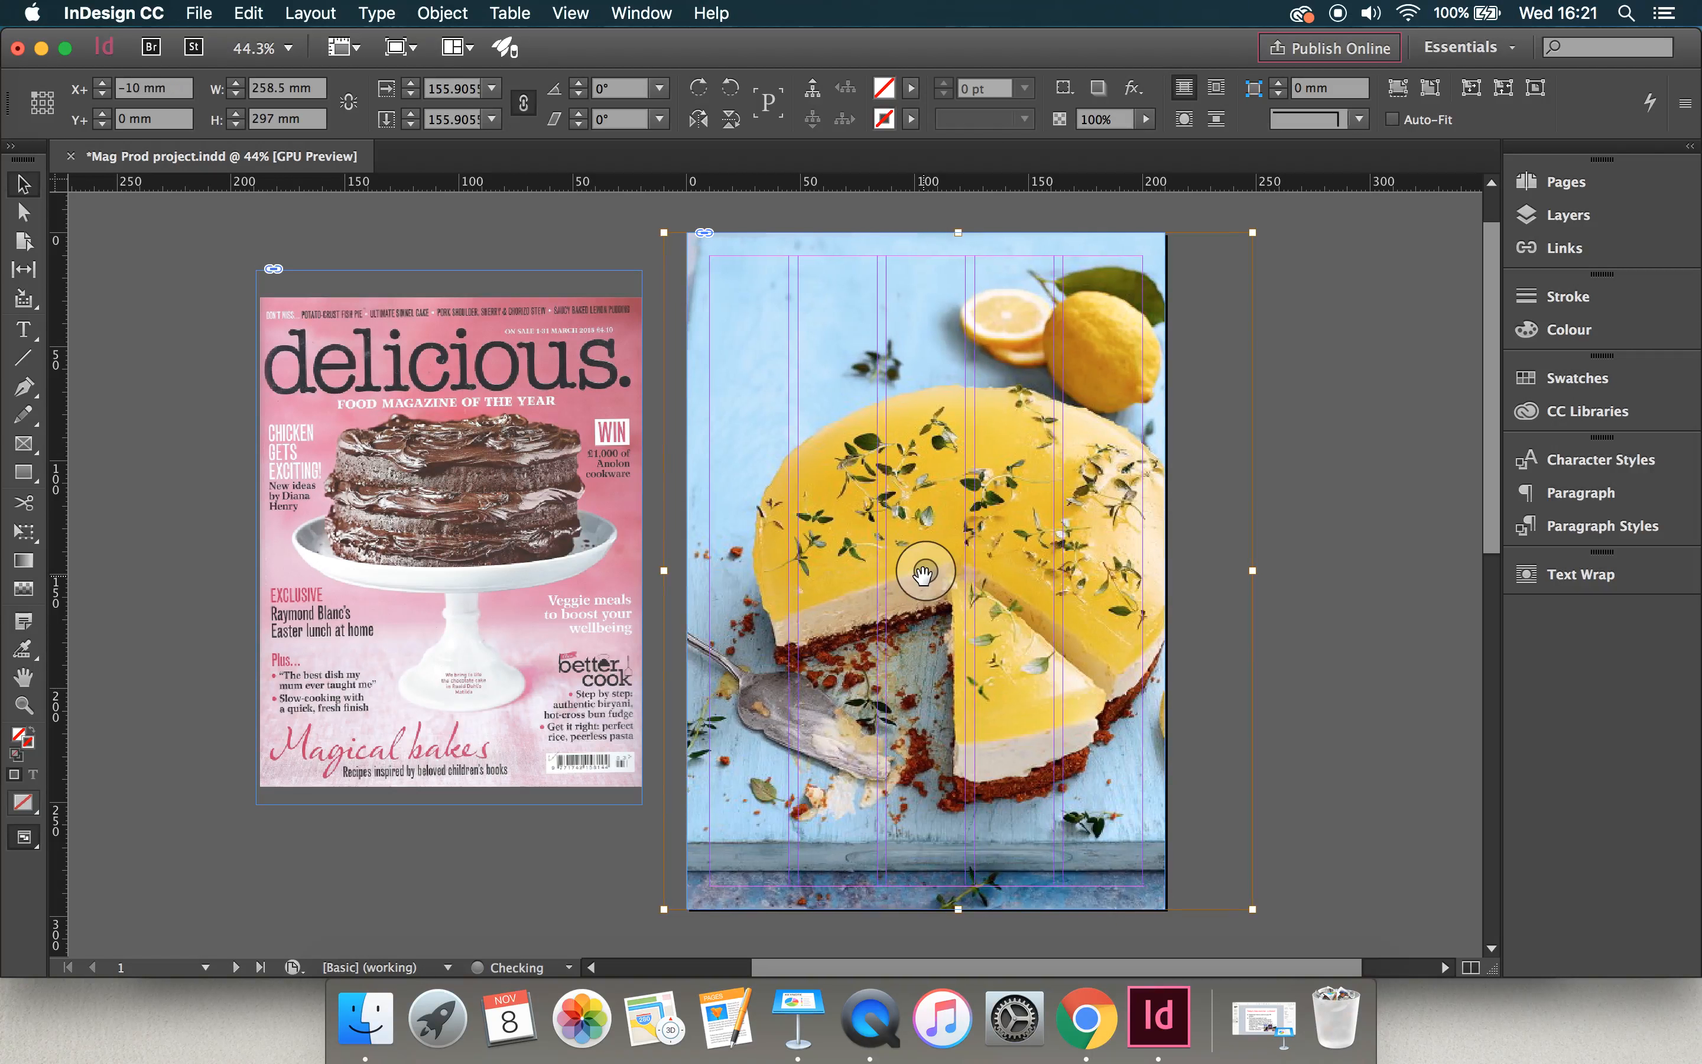
{"action": "key", "text": "Right"}
{"action": "key", "text": "Right"}
{"action": "key", "text": "Right"}
{"action": "key", "text": "Right"}
{"action": "key", "text": "Right"}
{"action": "key", "text": "Right"}
{"action": "key", "text": "Right"}
{"action": "key", "text": "Right"}
{"action": "key", "text": "Right"}
{"action": "key", "text": "Right"}
{"action": "key", "text": "Right"}
{"action": "key", "text": "Right"}
{"action": "key", "text": "Right"}
{"action": "key", "text": "Right"}
{"action": "key", "text": "Right"}
{"action": "key", "text": "Right"}
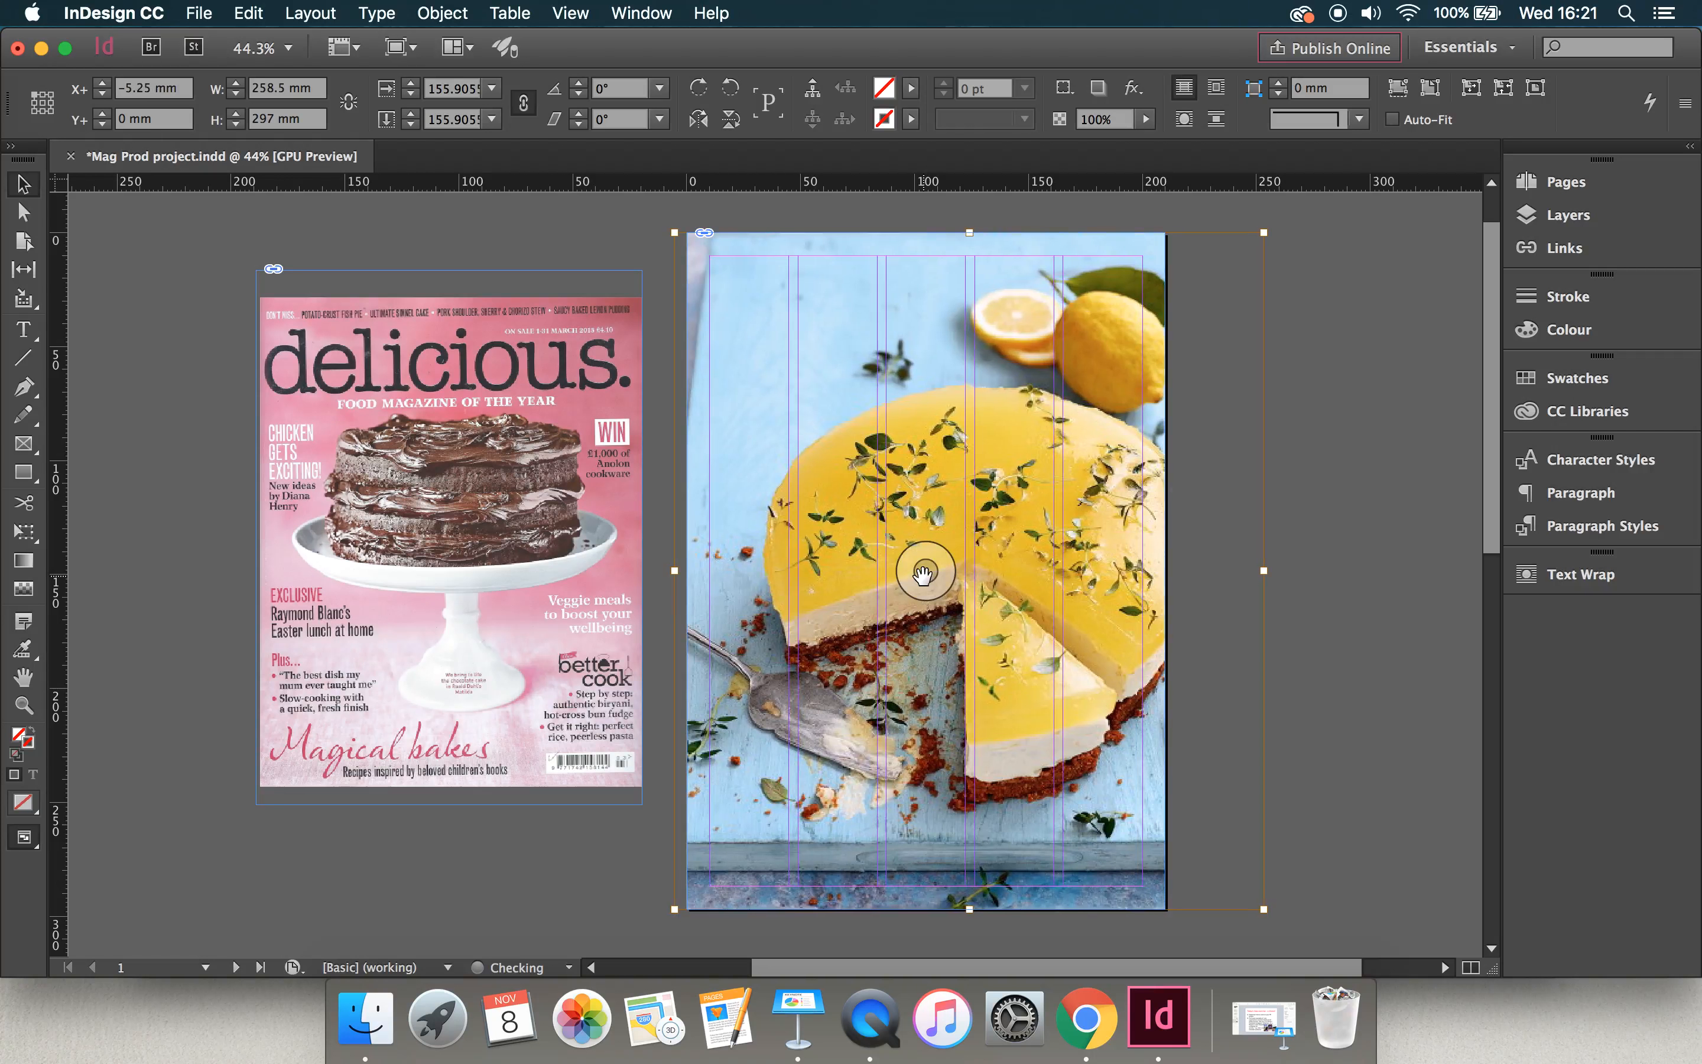
{"action": "key", "text": "Right"}
{"action": "key", "text": "Right"}
{"action": "key", "text": "Right"}
{"action": "key", "text": "Right"}
{"action": "key", "text": "Right"}
{"action": "key", "text": "Right"}
{"action": "key", "text": "Right"}
{"action": "key", "text": "Right"}
{"action": "key", "text": "Right"}
{"action": "key", "text": "Right"}
{"action": "key", "text": "Right"}
{"action": "key", "text": "Right"}
{"action": "key", "text": "Right"}
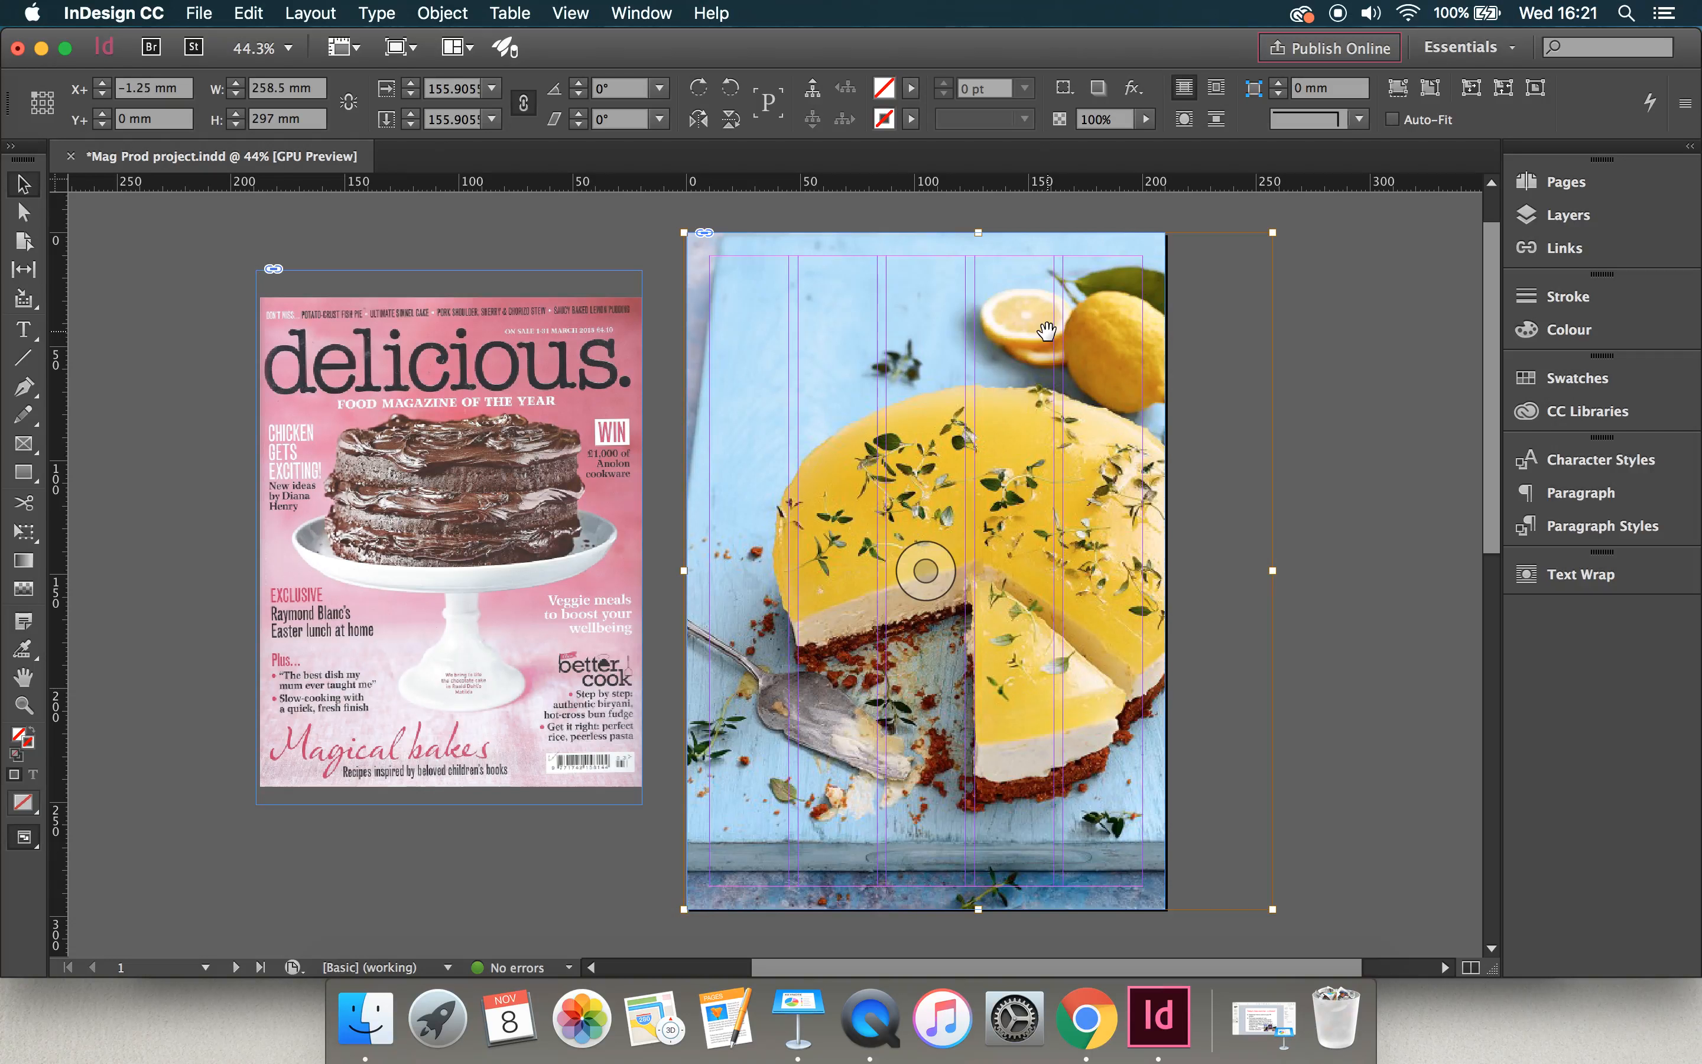
- Fine-tune the cheesecake image within its frame to an offset of X -1.25 mm and Y 0.25 mm, and deselect it
{"action": "key", "text": "shift+Right"}
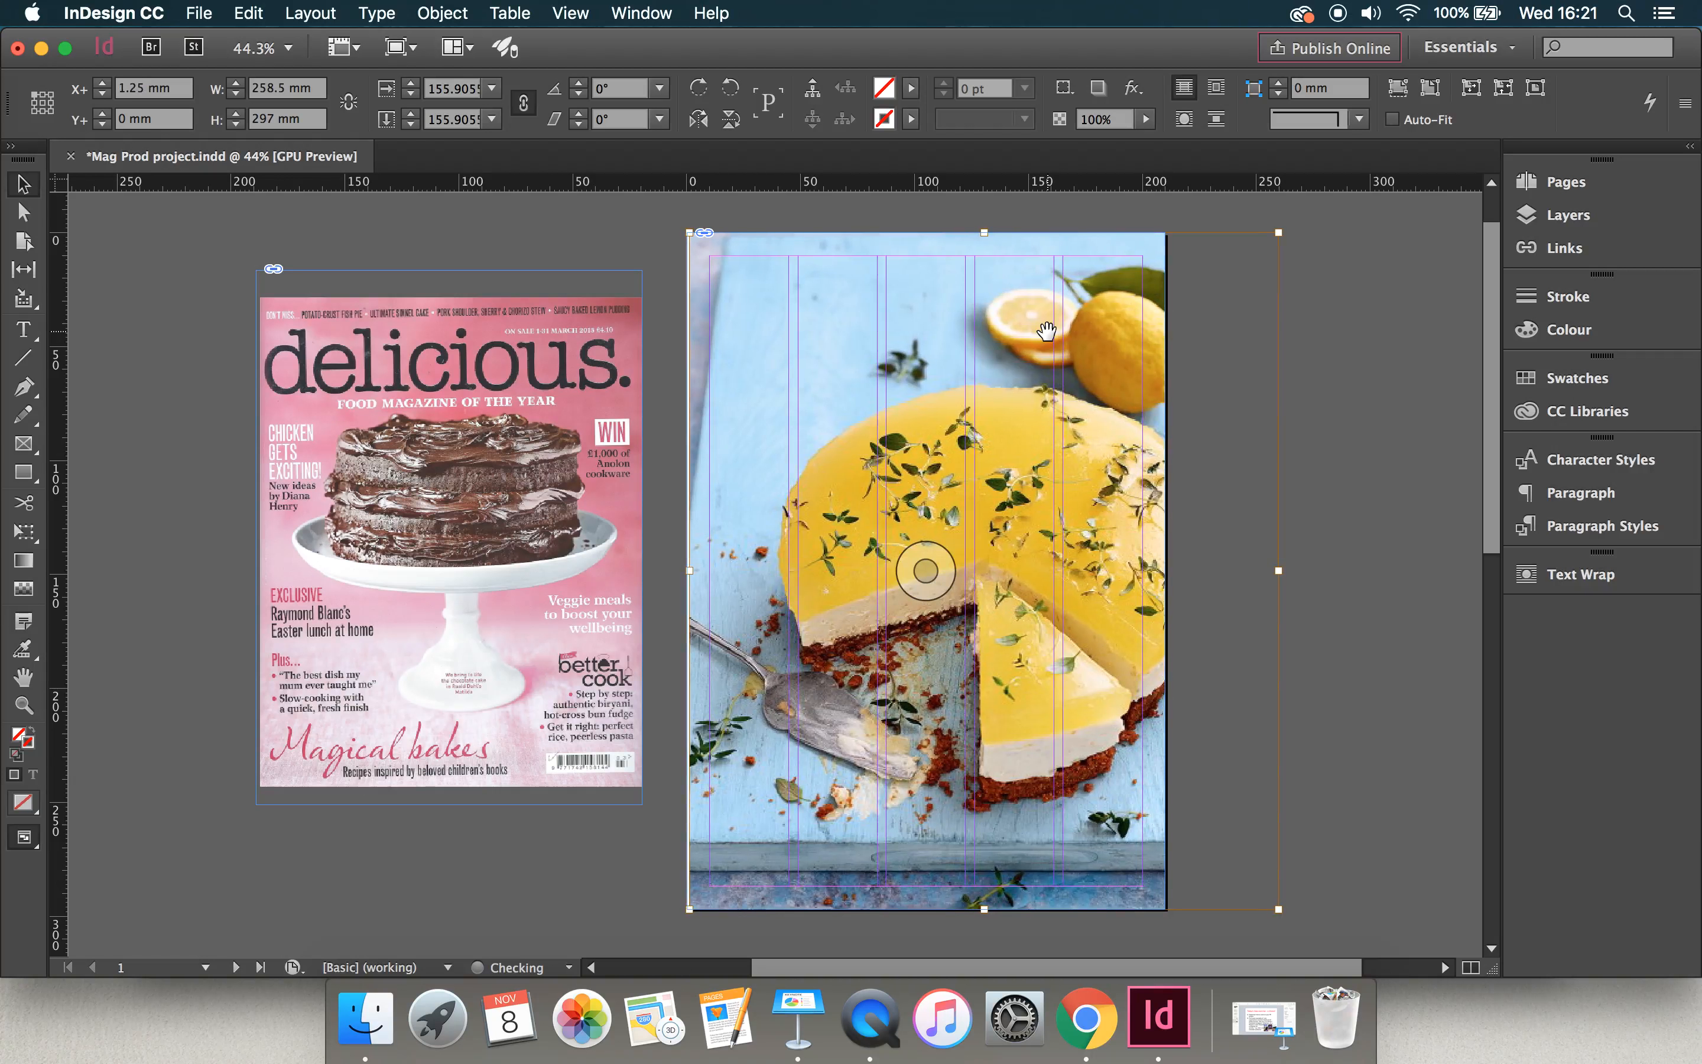
{"action": "key", "text": "Left"}
{"action": "key", "text": "Left"}
{"action": "key", "text": "Left"}
{"action": "key", "text": "Left"}
{"action": "key", "text": "Left"}
{"action": "key", "text": "Left"}
{"action": "key", "text": "Left"}
{"action": "key", "text": "Left"}
{"action": "key", "text": "Left"}
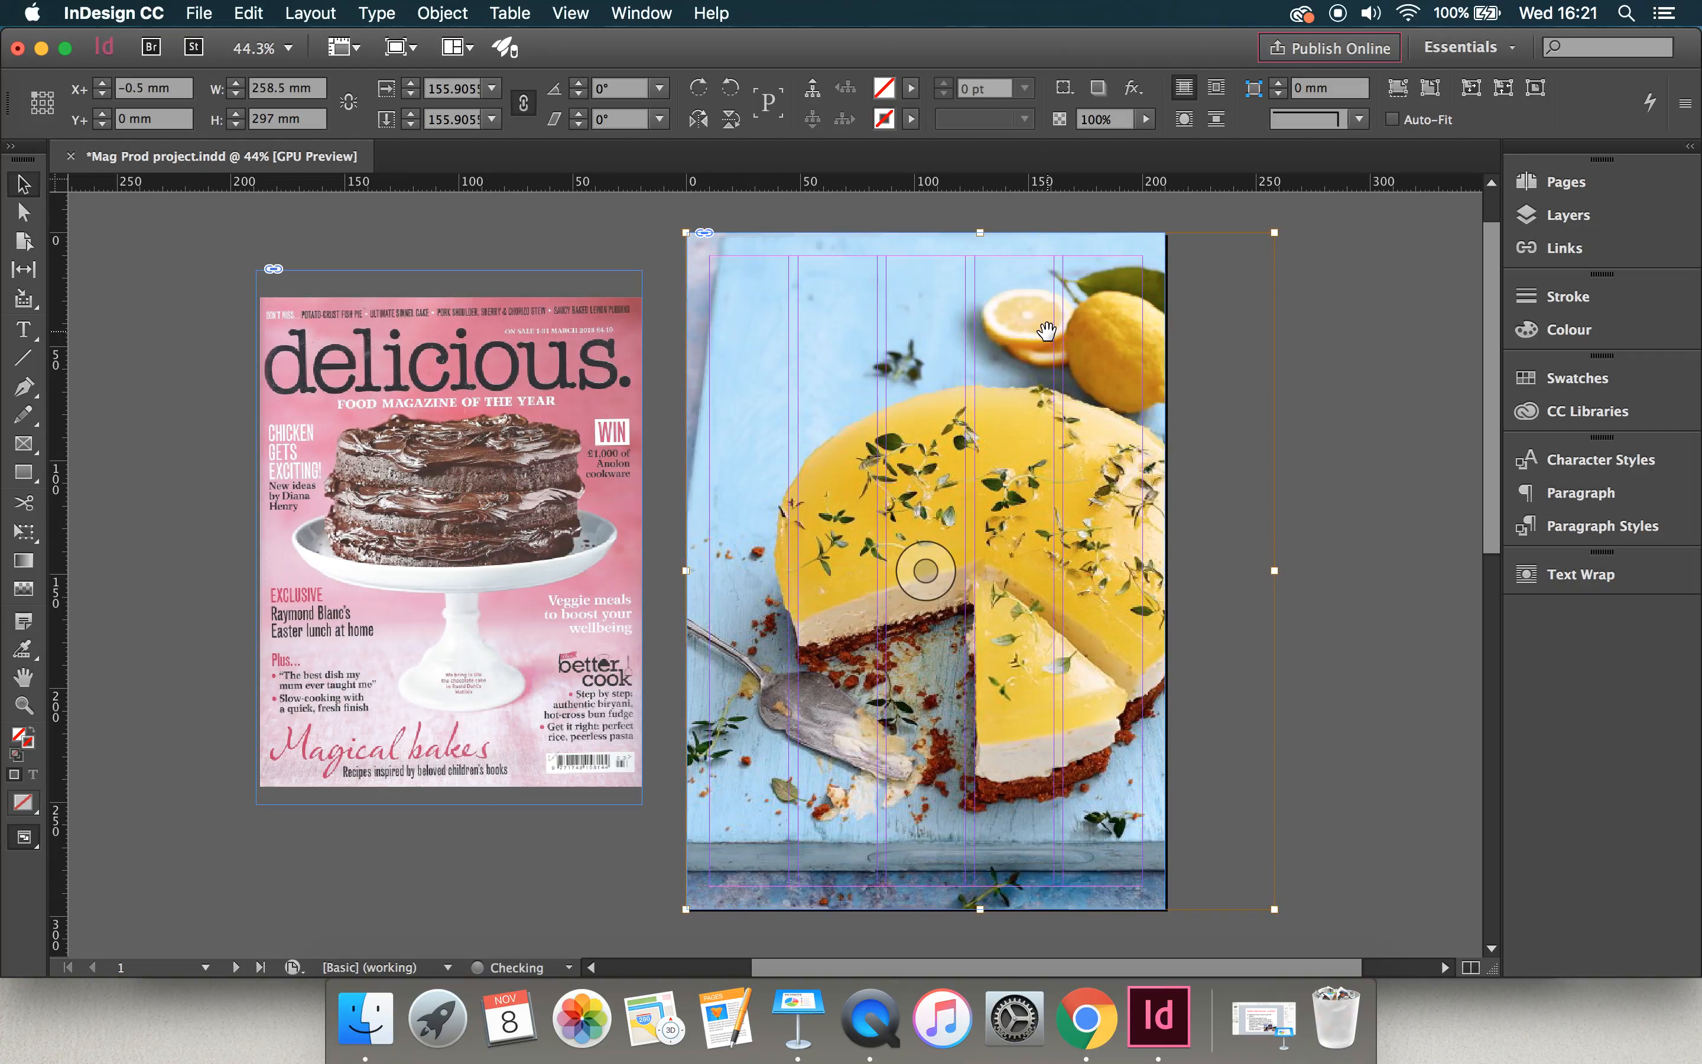
{"action": "key", "text": "Left"}
{"action": "key", "text": "Down"}
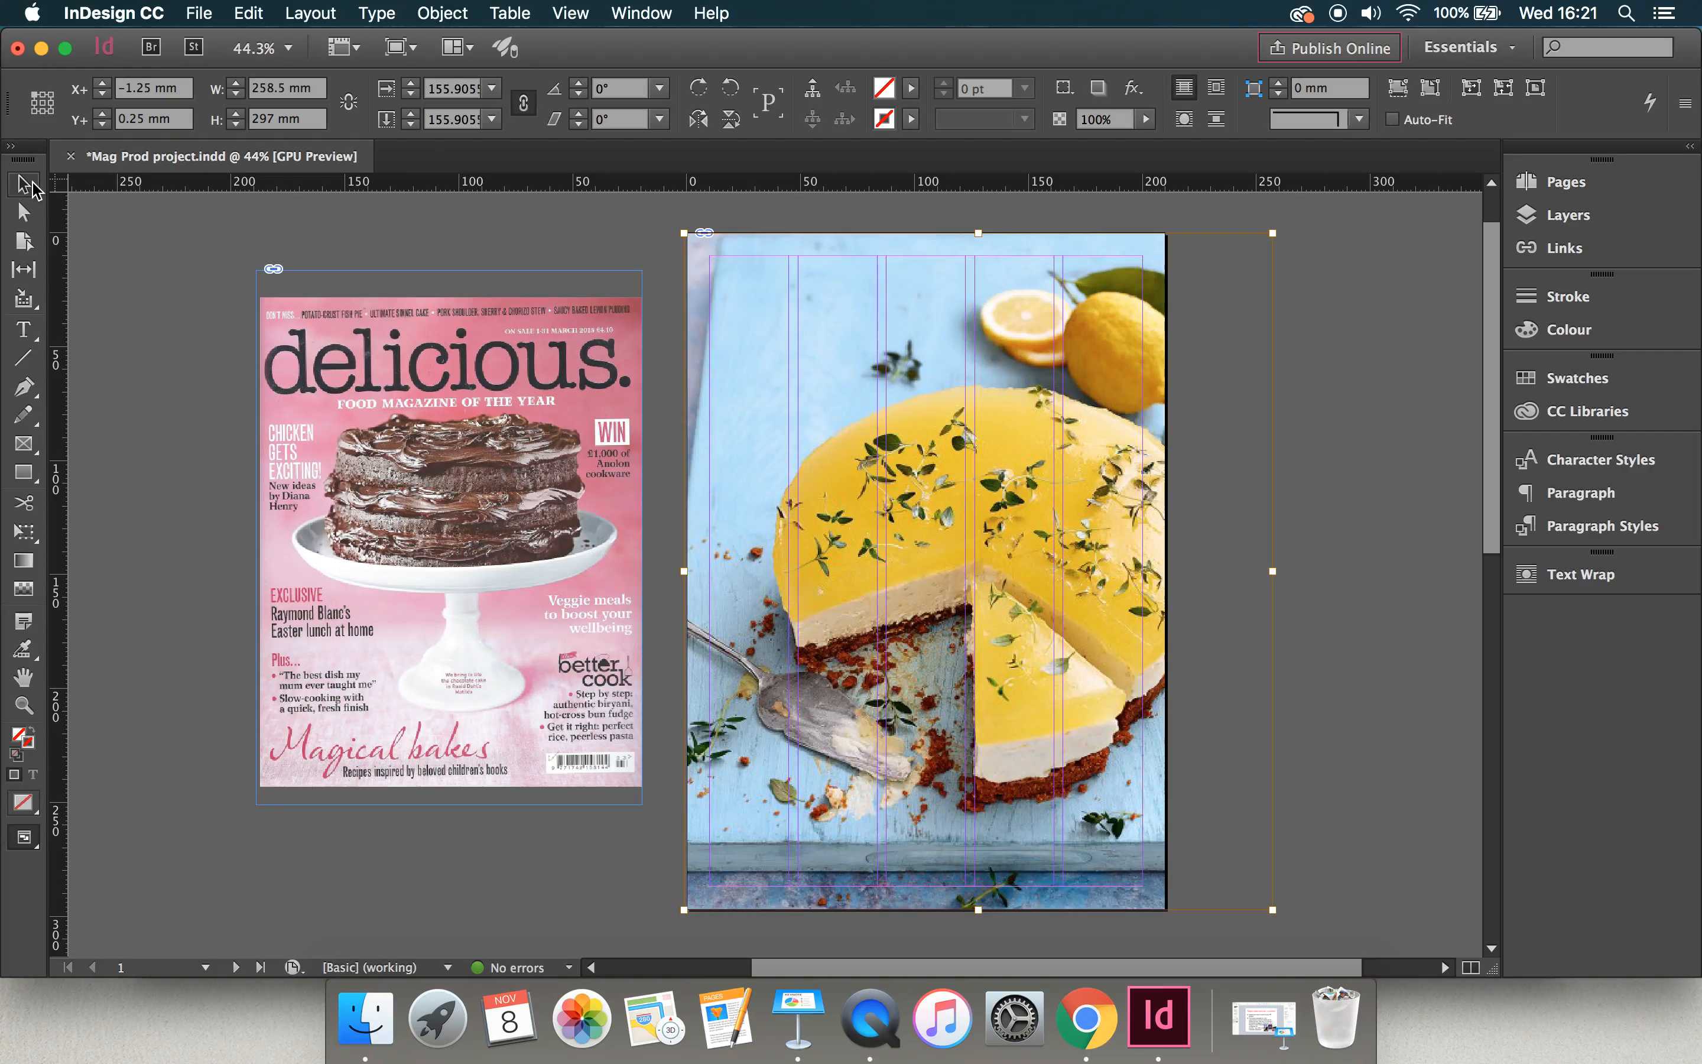
{"action": "left_click", "coordinate": [119, 266]}
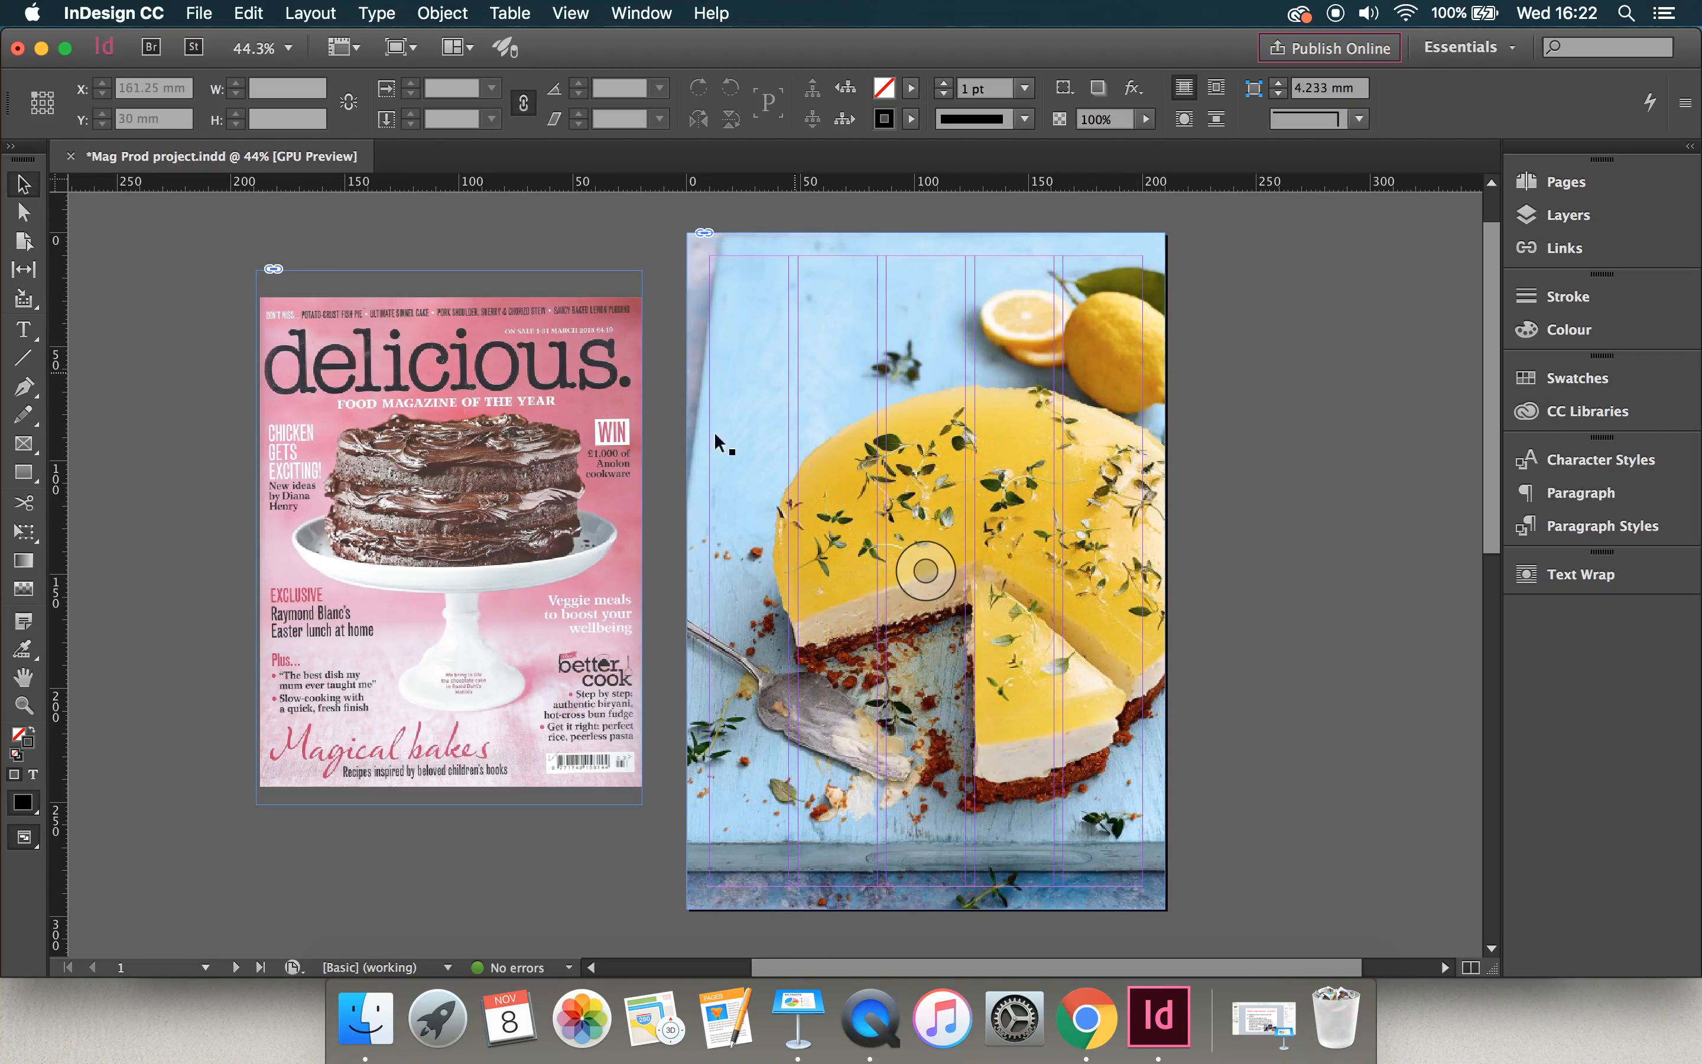
- Scale the cheesecake image inside its frame down by one increment and back up to its previous size
{"action": "left_click", "coordinate": [934, 560]}
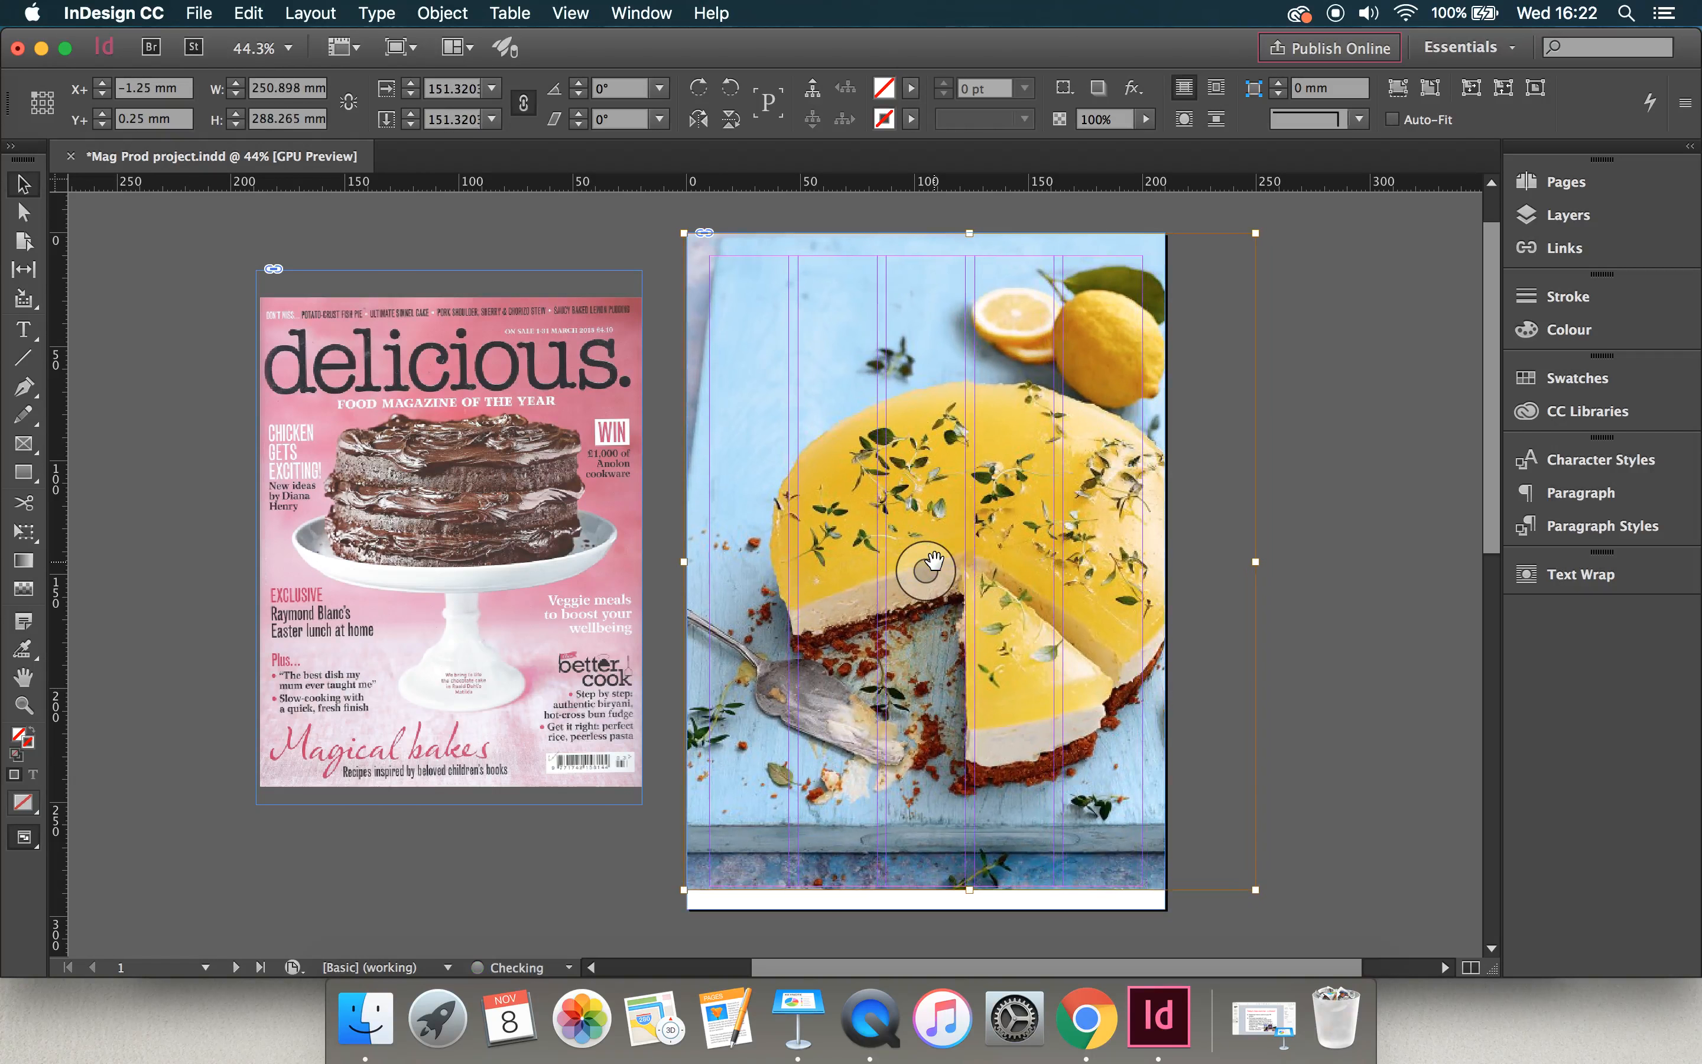
{"action": "key", "text": "super+period"}
{"action": "key", "text": "super+comma"}
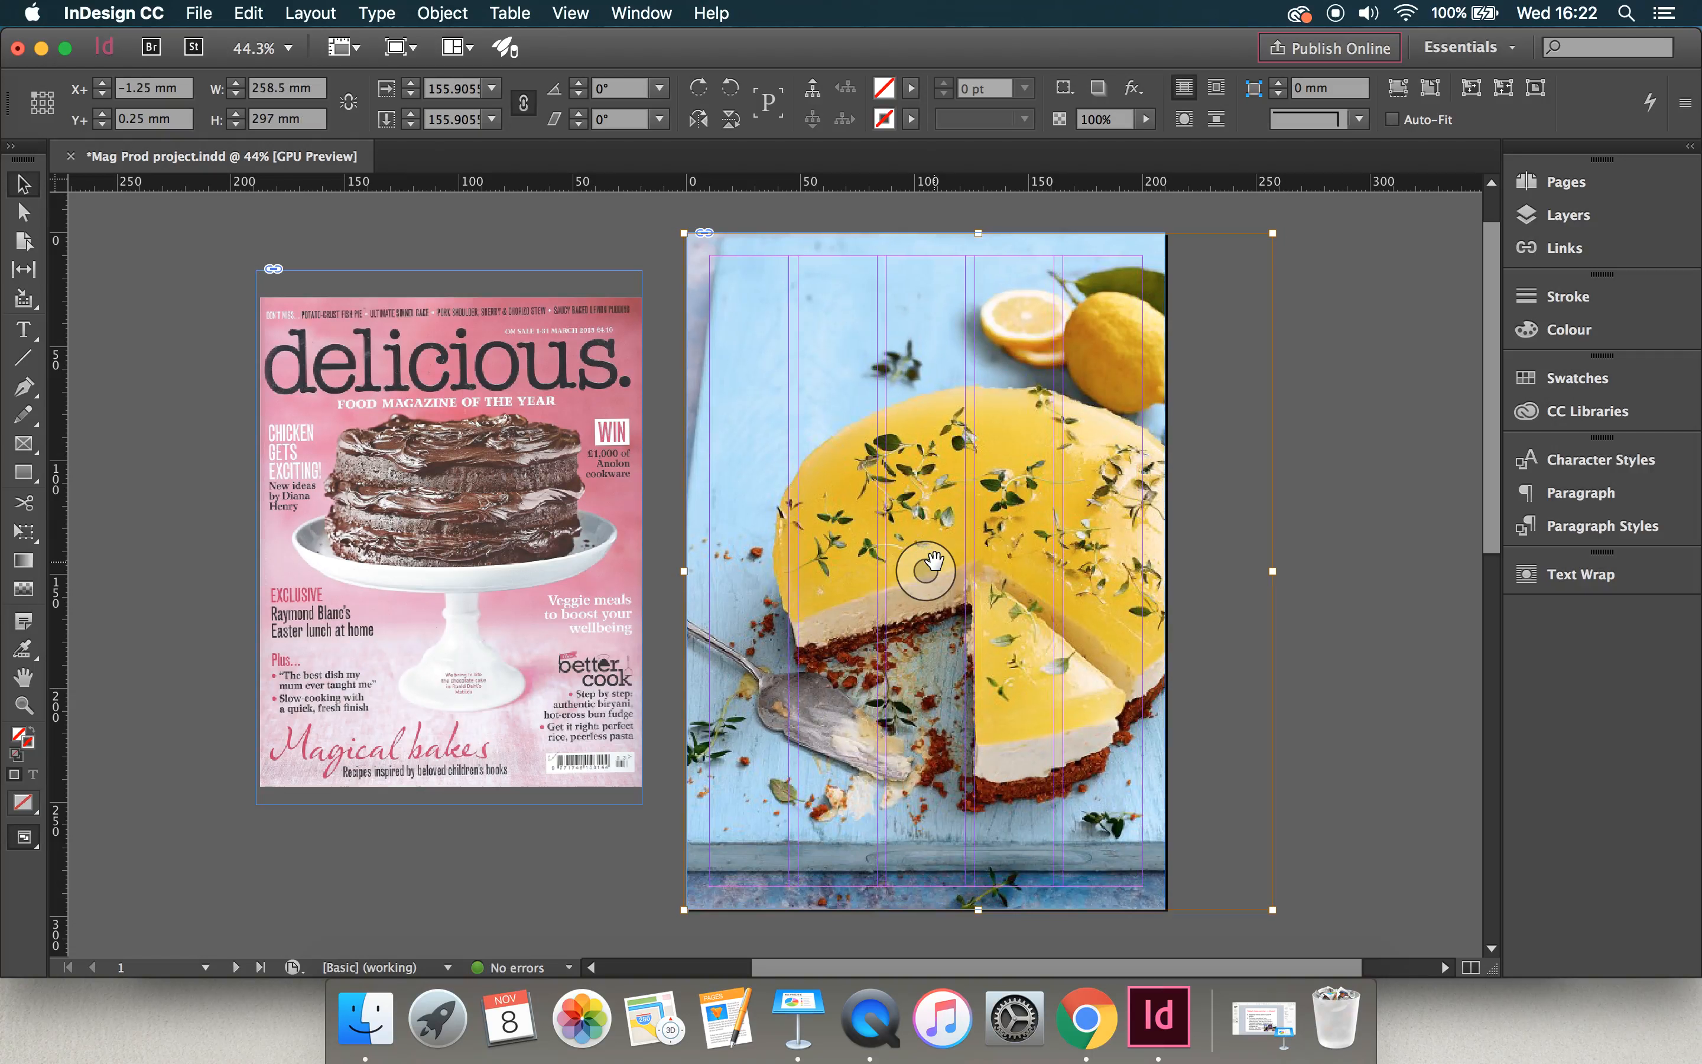
- Nudge the cheesecake image within its frame to an offset of X -2 mm and Y 0.25 mm
{"action": "key", "text": "Right"}
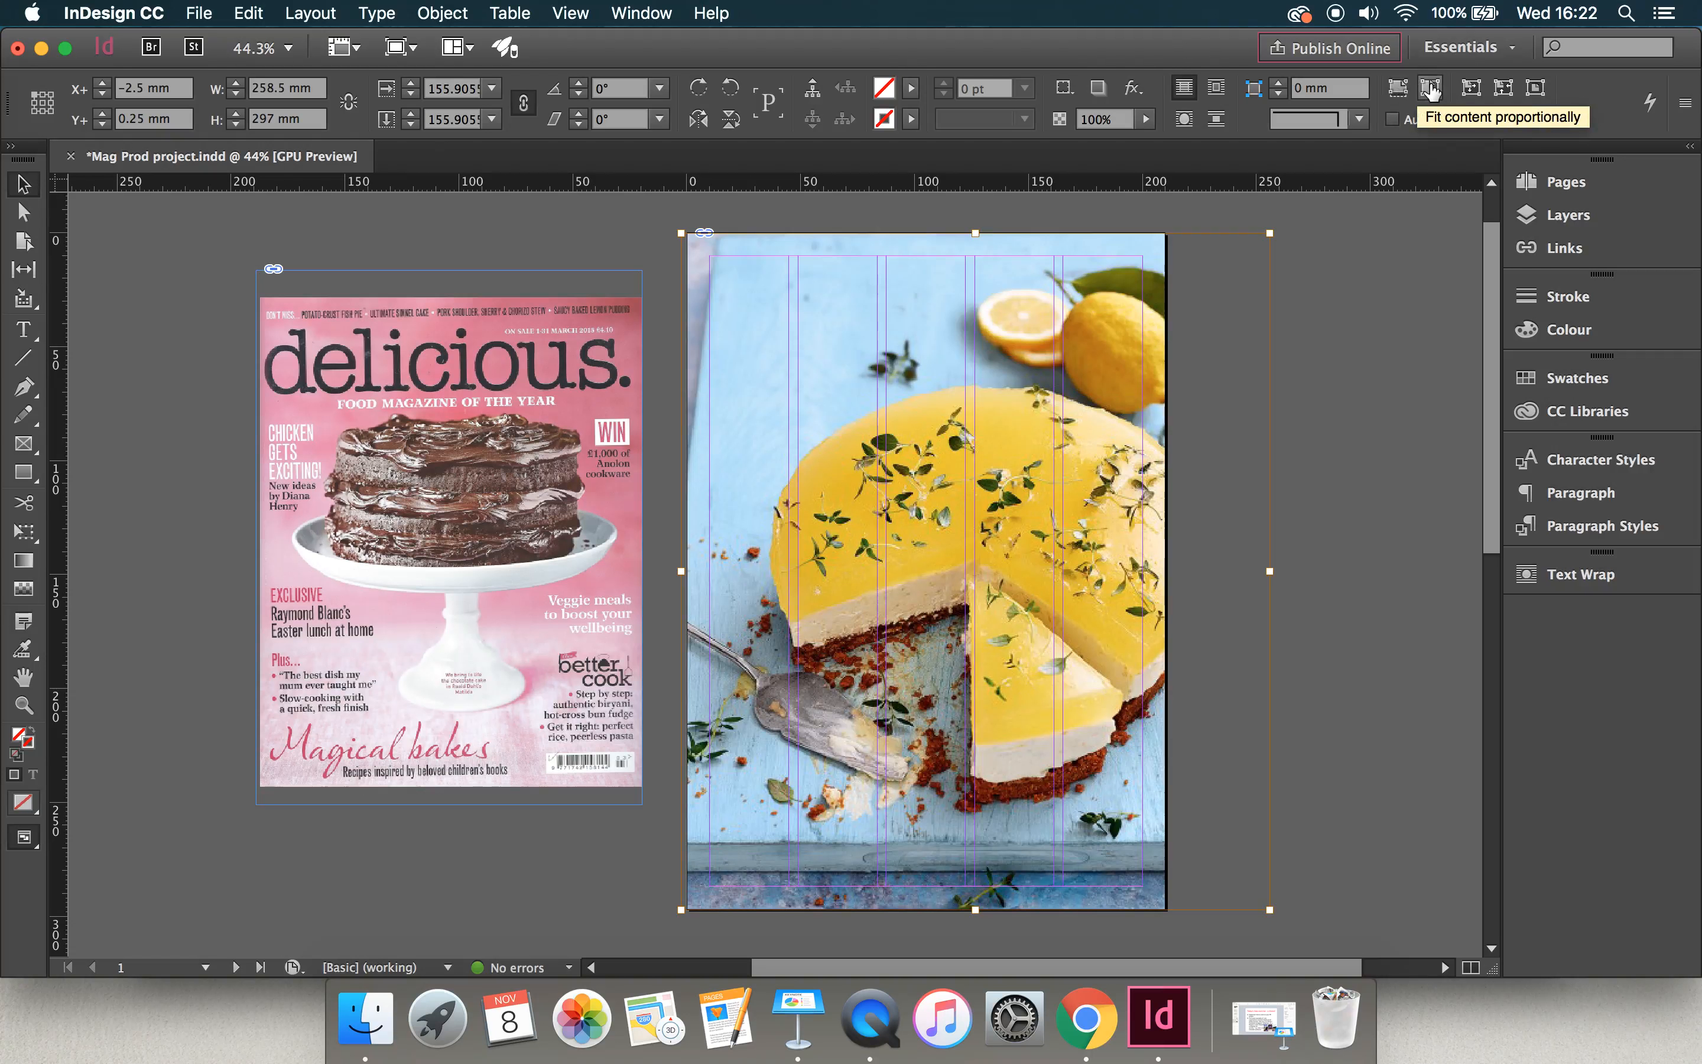
{"action": "left_click", "coordinate": [1353, 258]}
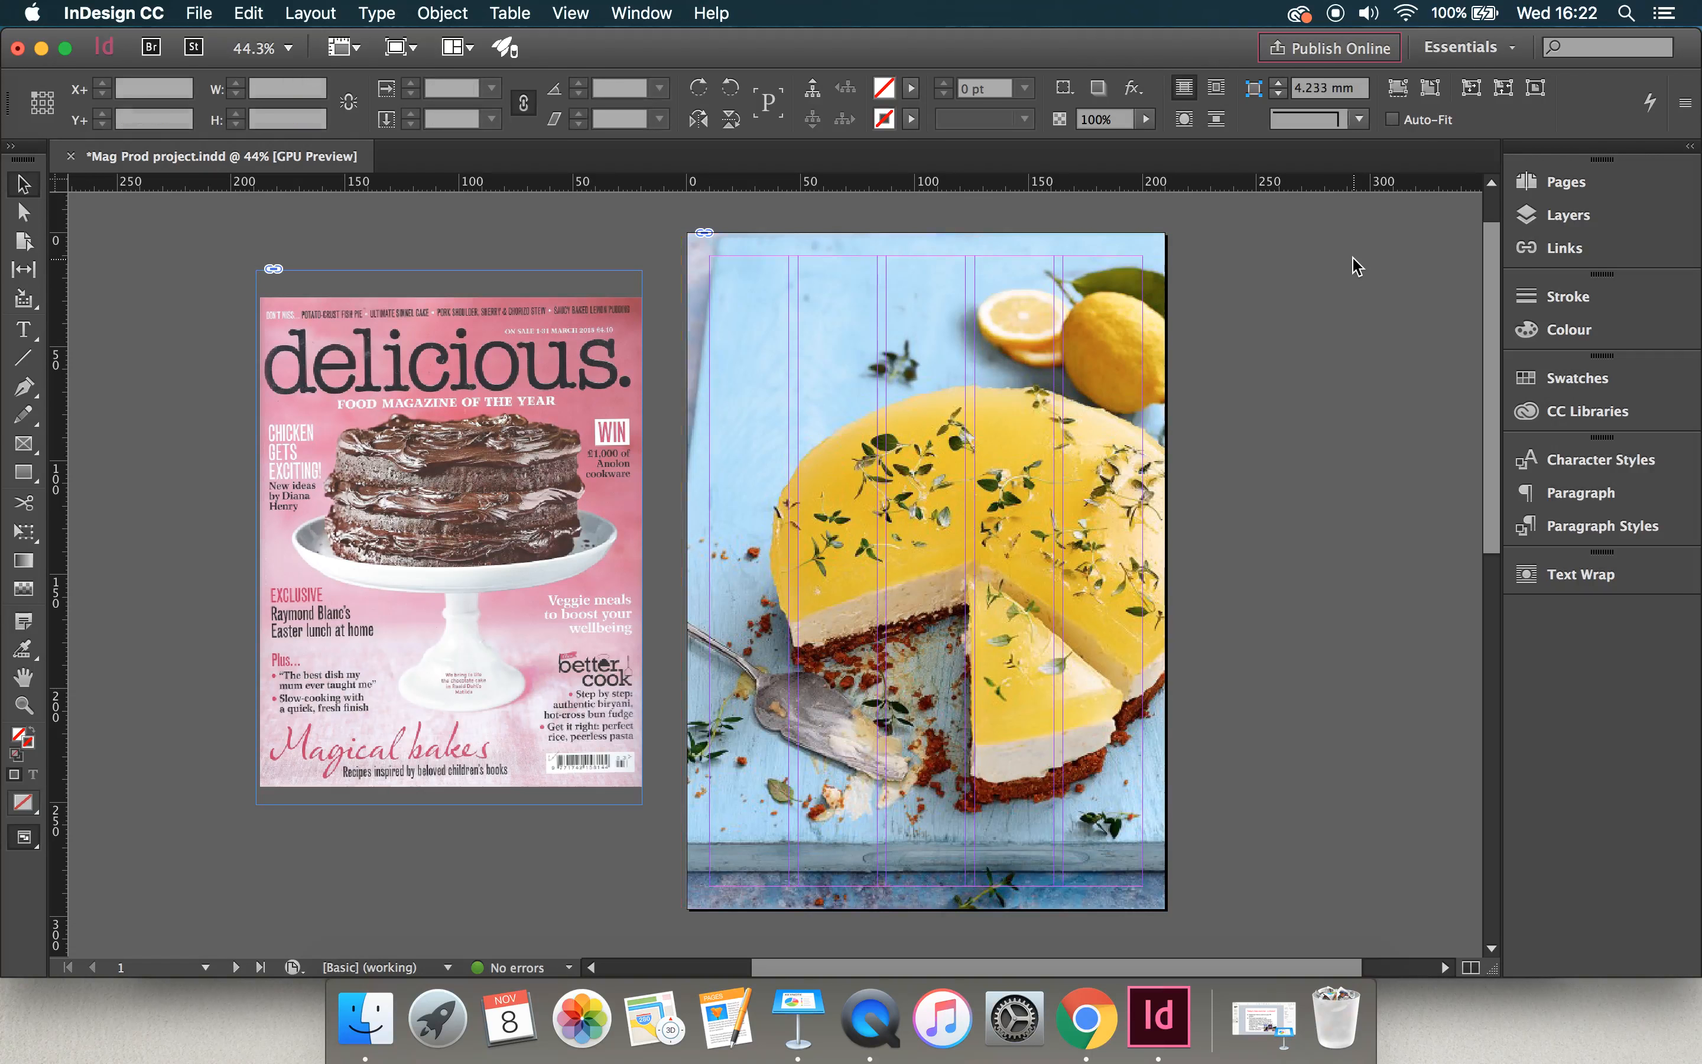
{"action": "left_click", "coordinate": [1002, 553]}
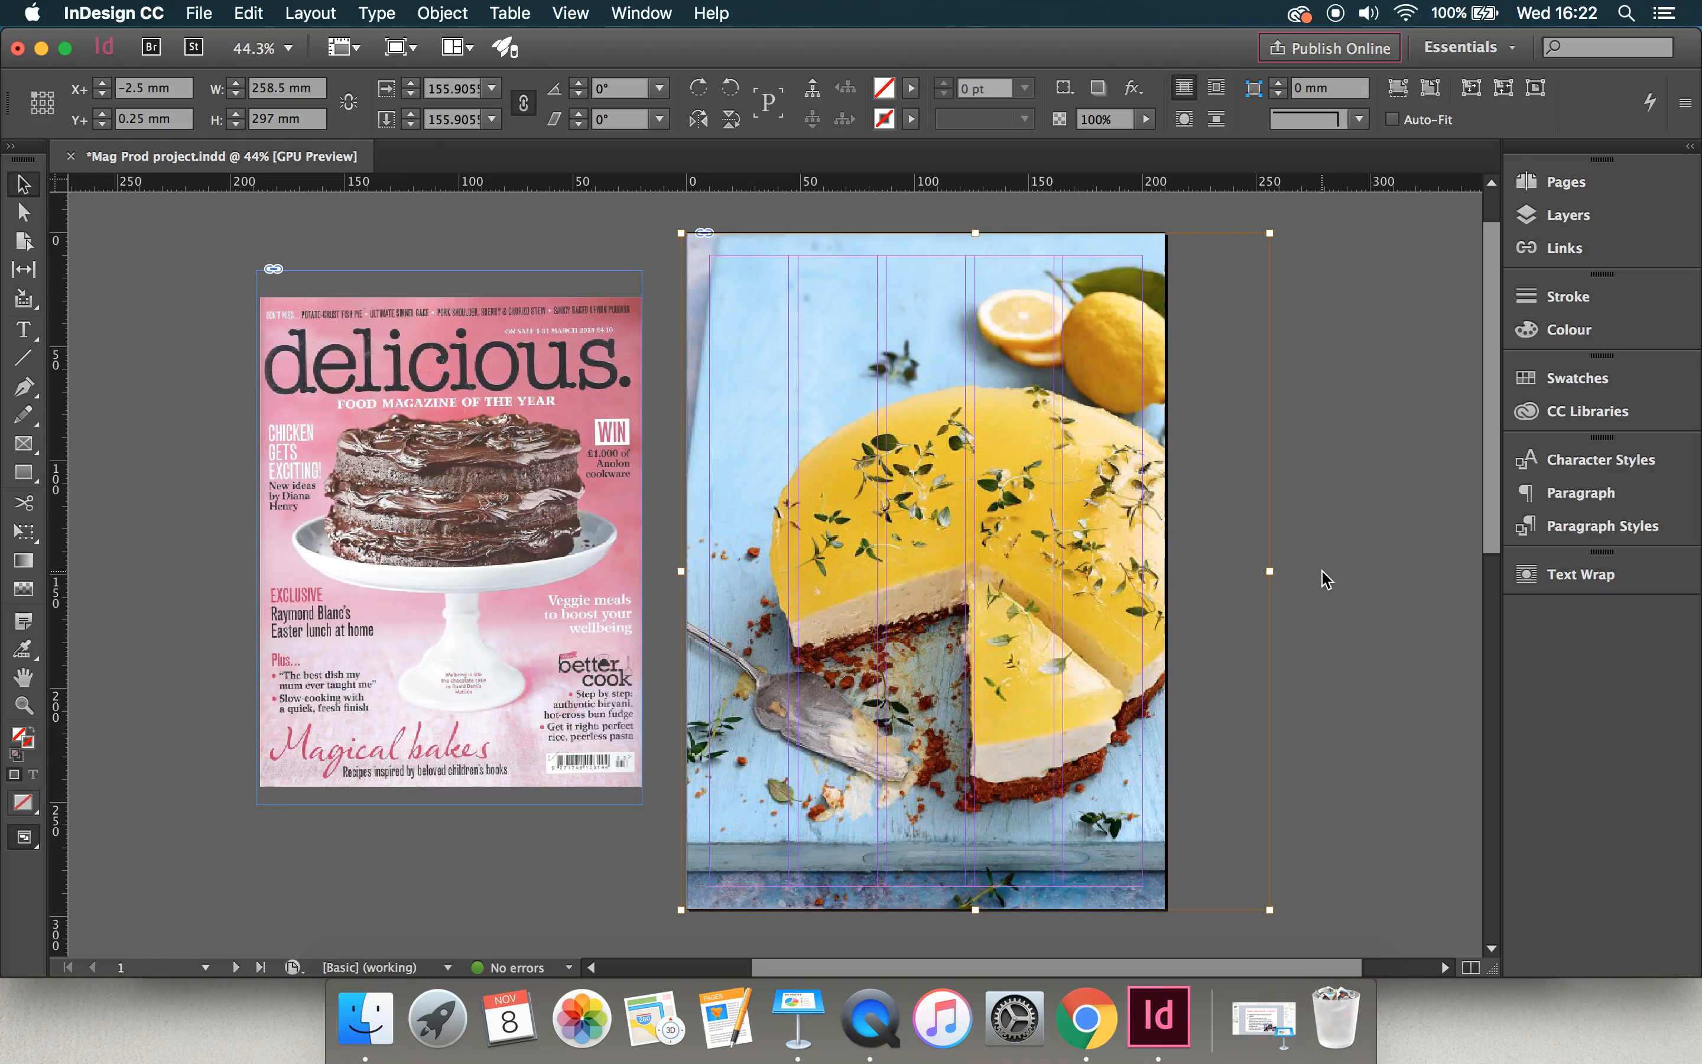
{"action": "key", "text": "Right"}
{"action": "key", "text": "Right"}
{"action": "key", "text": "Down"}
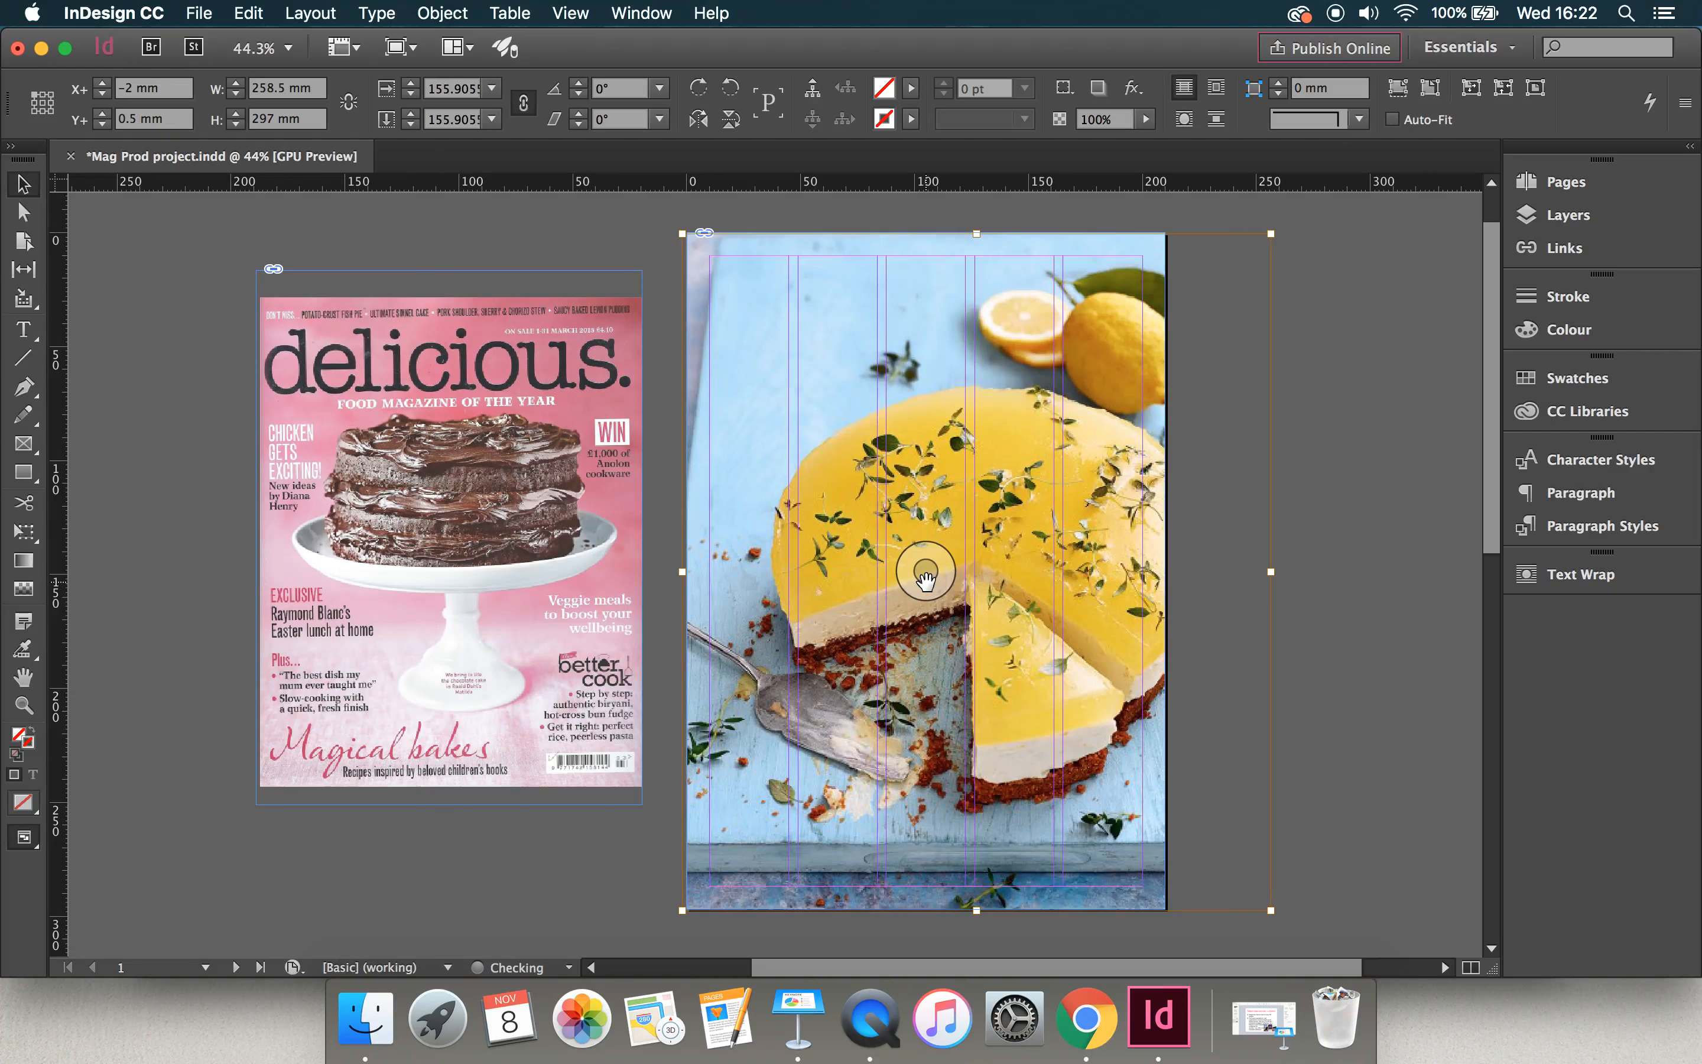
{"action": "key", "text": "Up"}
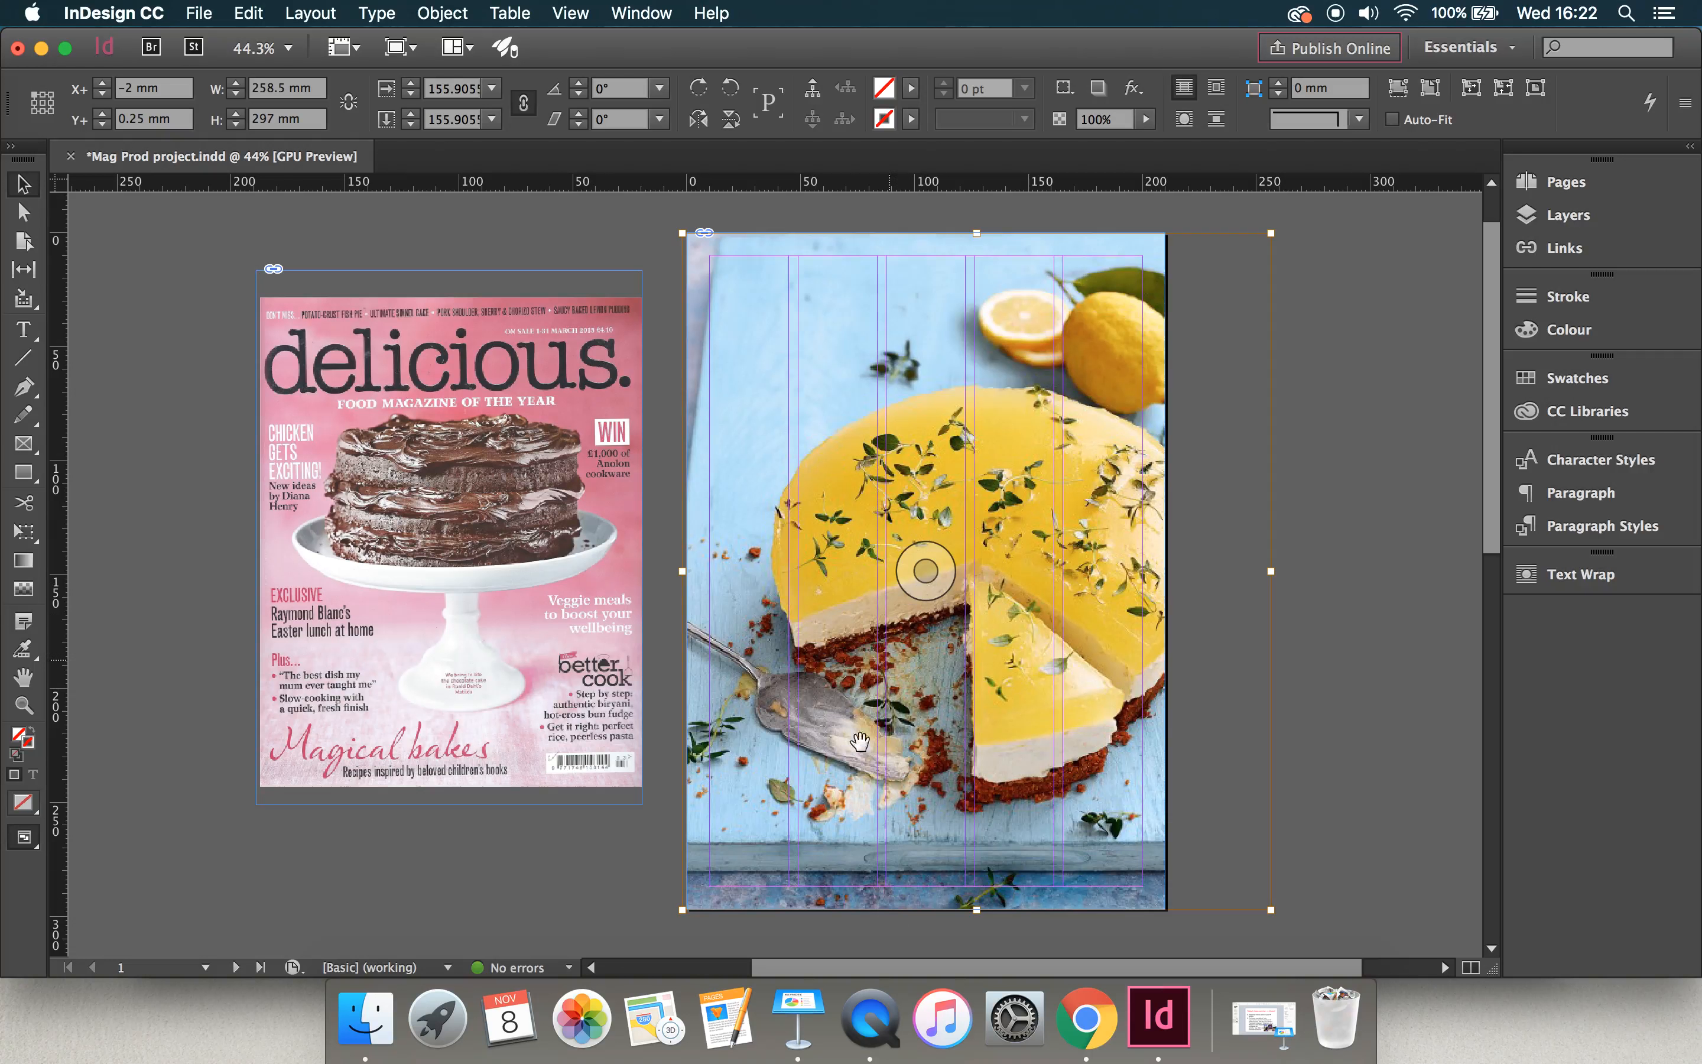
- Quit QuickTime Player and name the unsaved screen recording "Mag Prod - front page main image" for saving on the Desktop
{"action": "right_click", "coordinate": [879, 1023]}
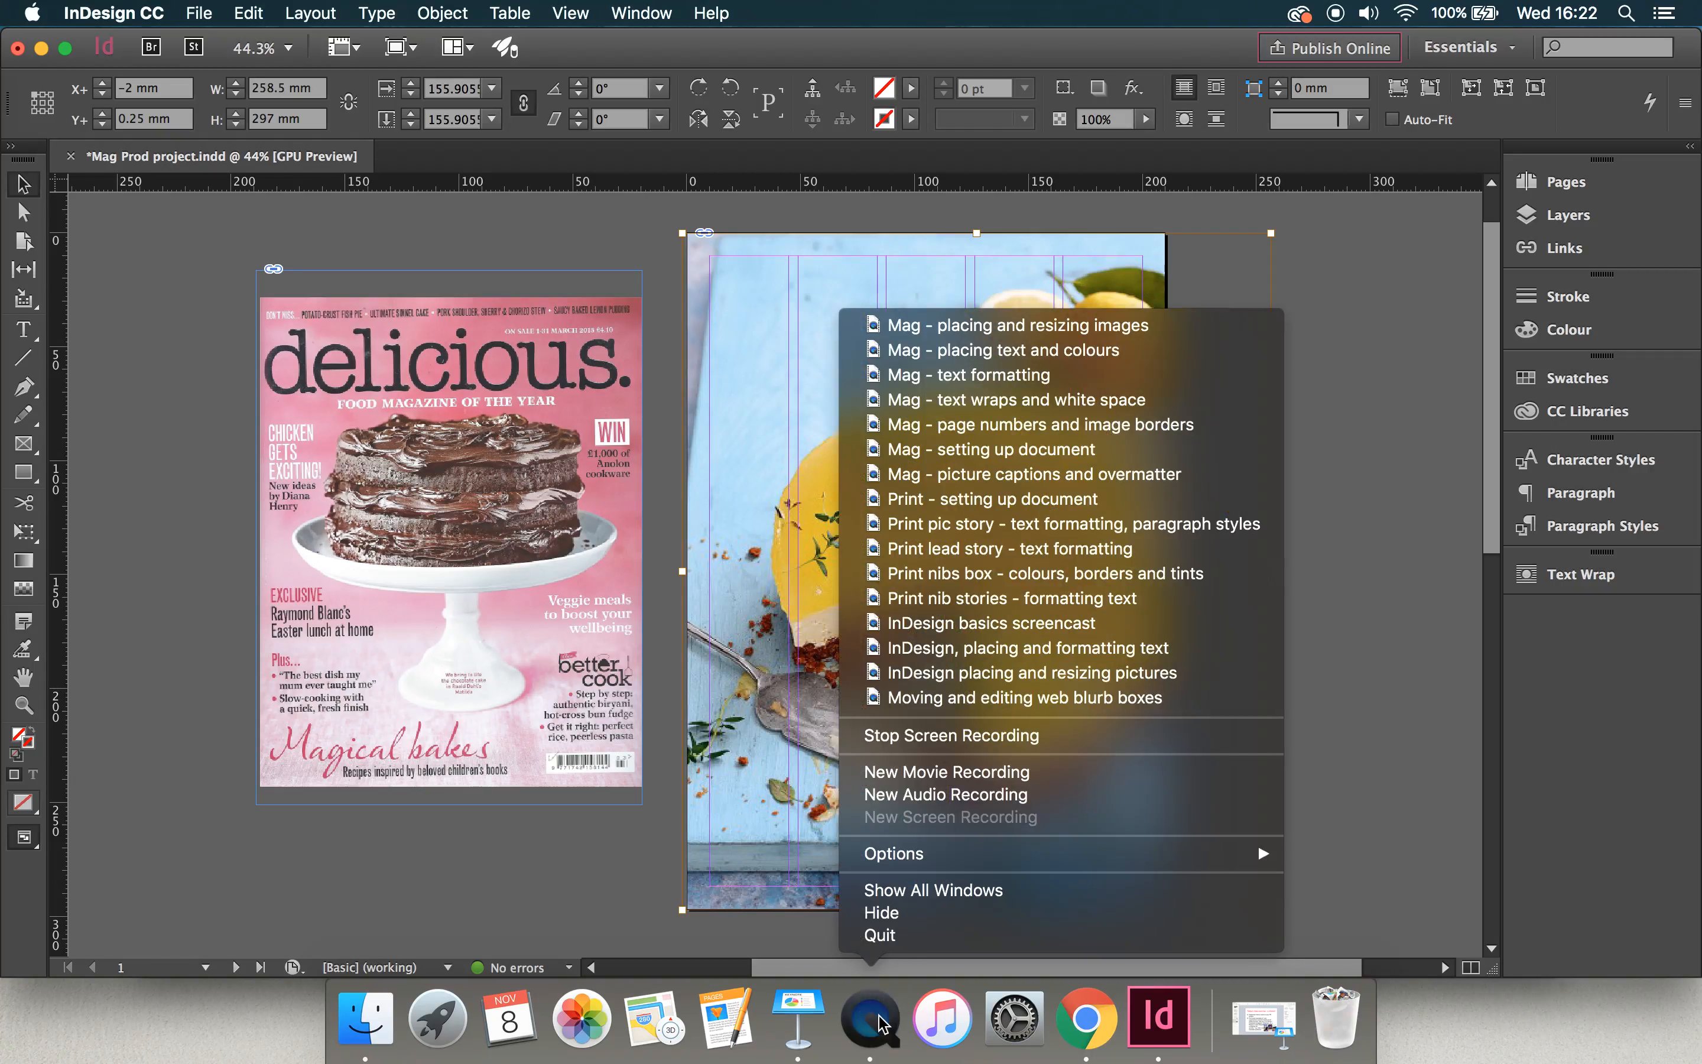
{"action": "left_click", "coordinate": [901, 945]}
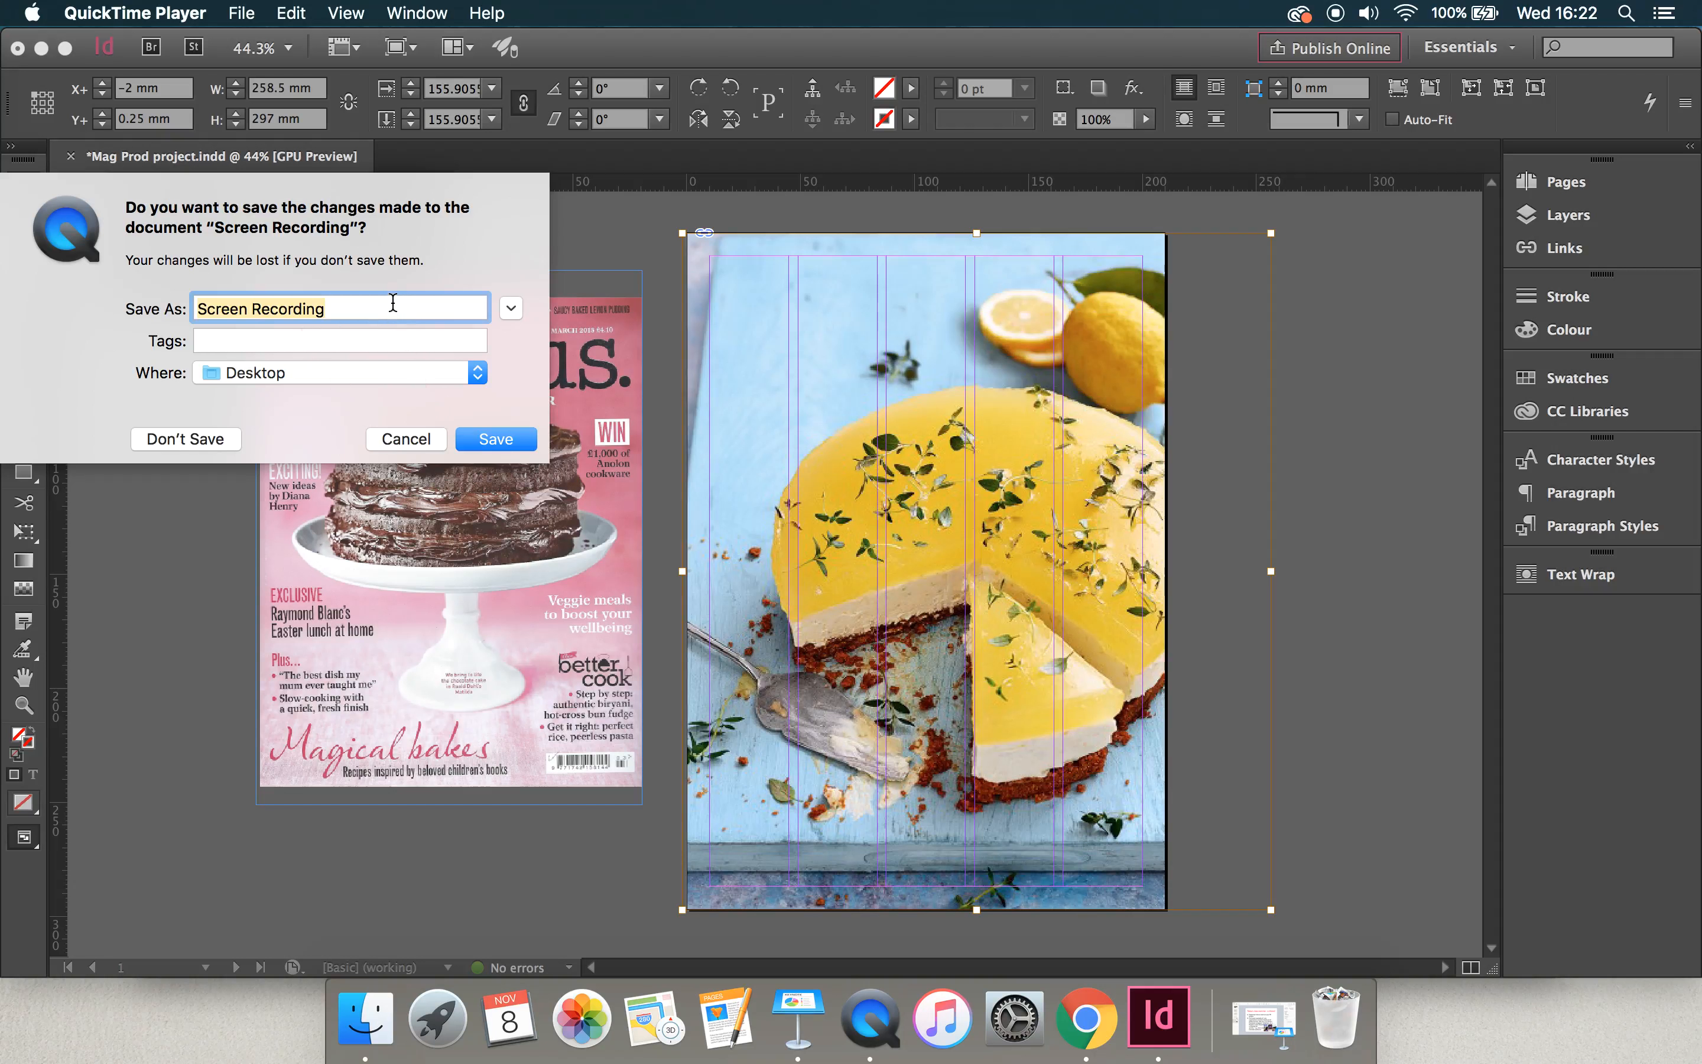
{"action": "type", "text": "Mag Prod -"}
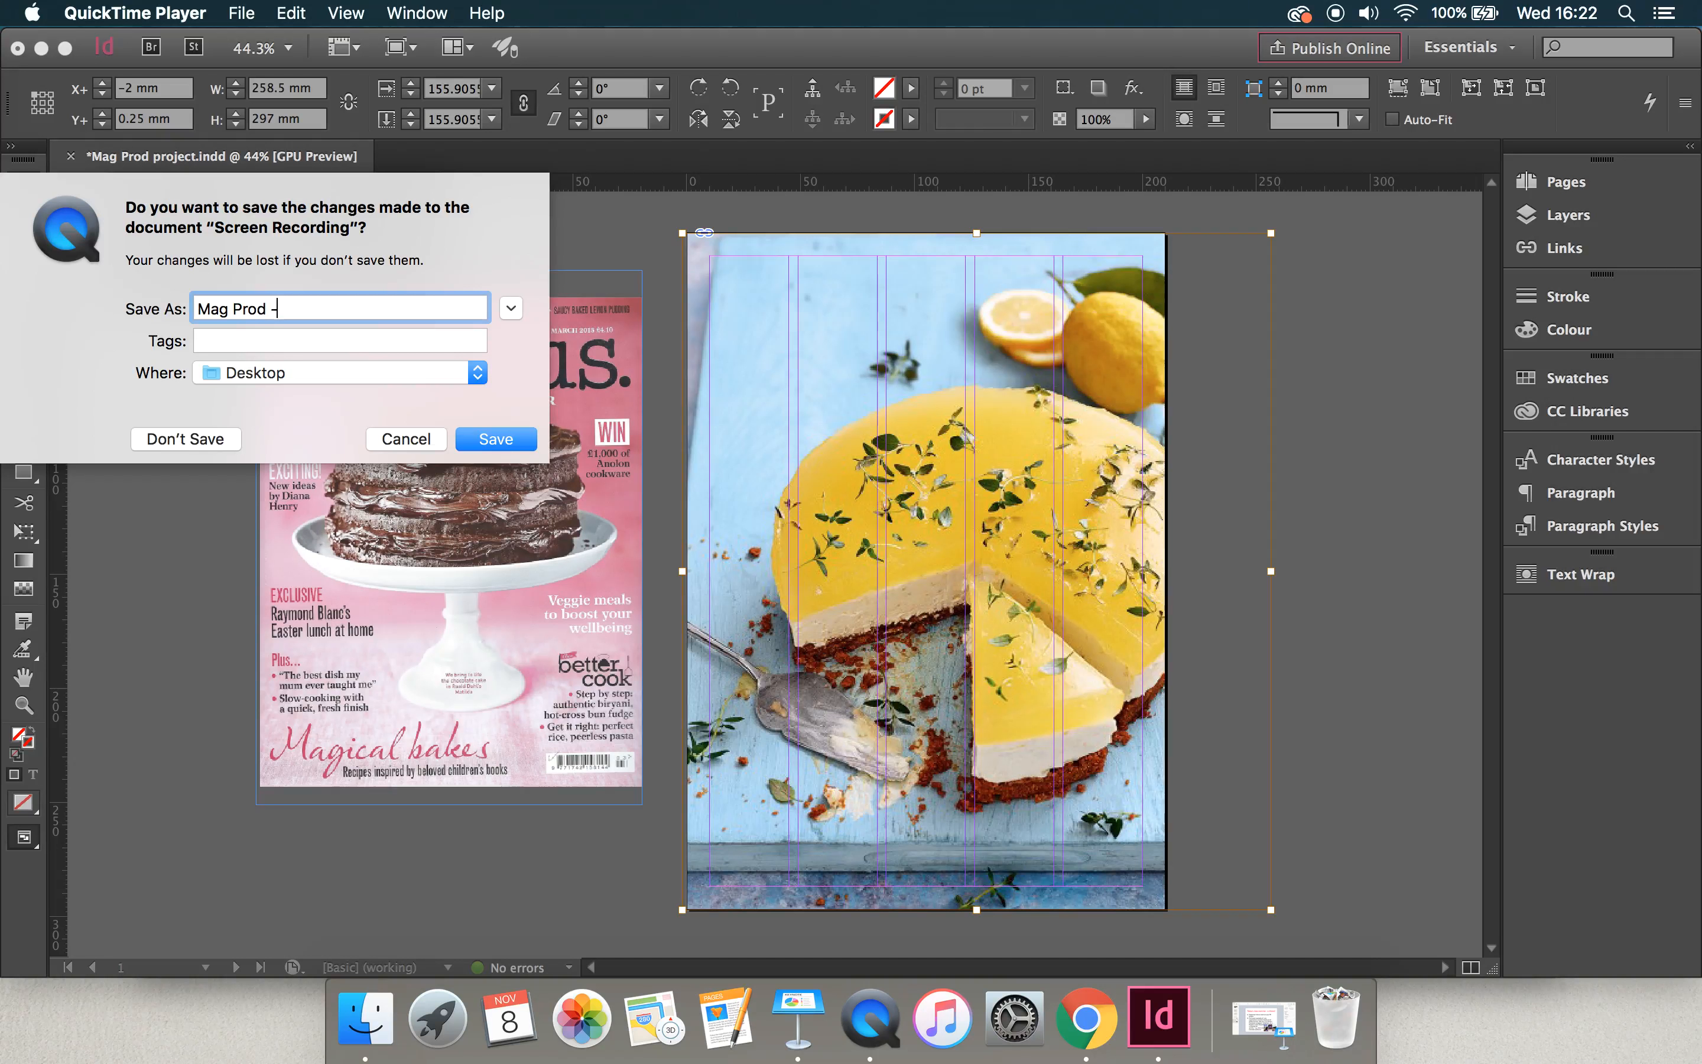
{"action": "type", "text": " front pag"}
{"action": "type", "text": "e image"}
{"action": "type", "text": "mai"}
{"action": "type", "text": "n"}
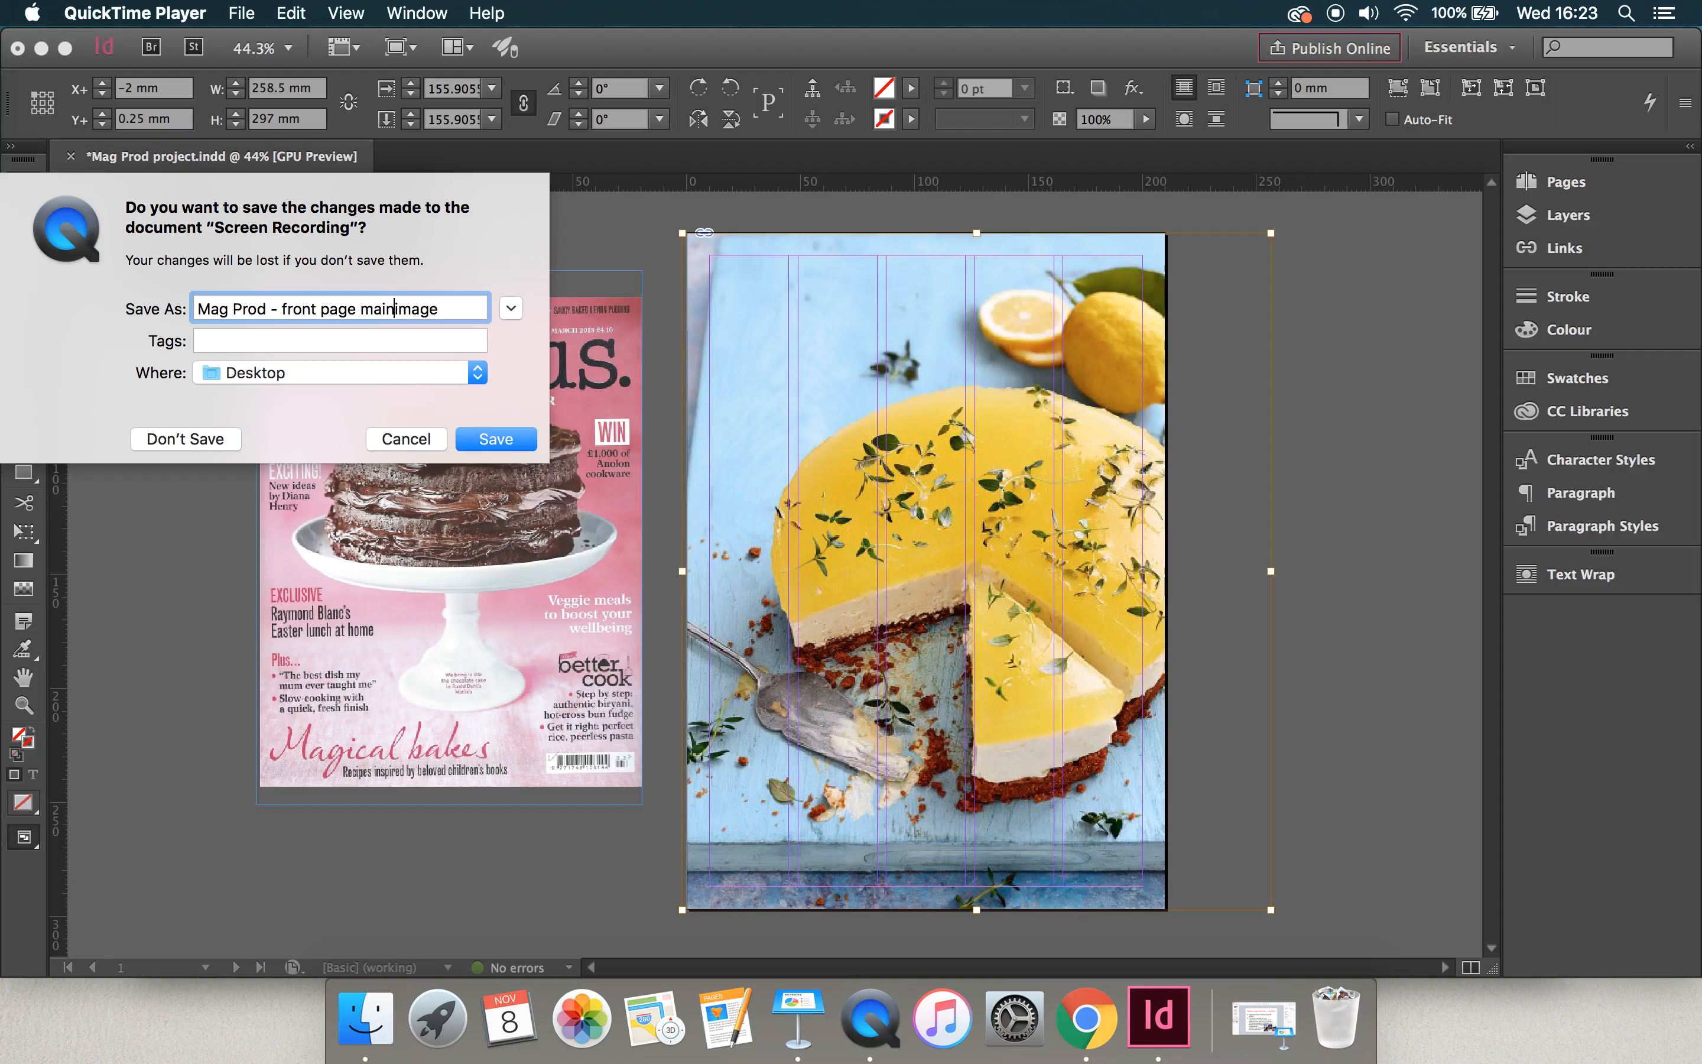